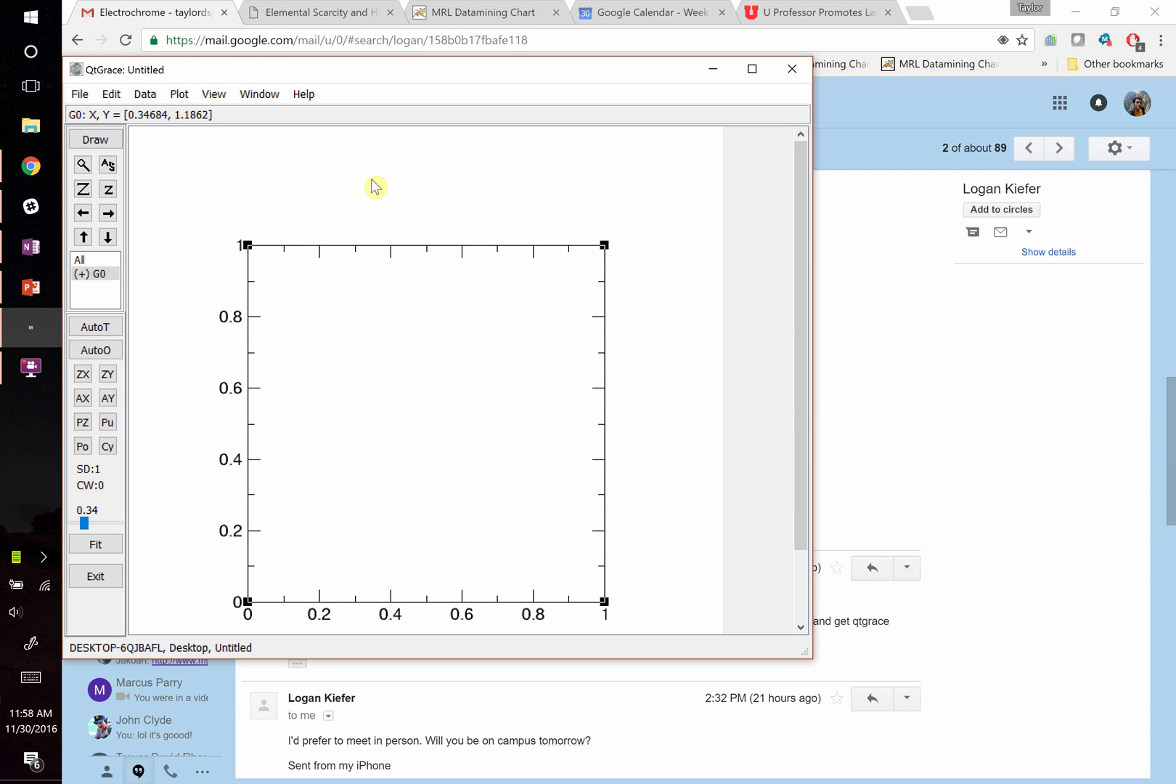
# Step: In the Gmail thread's 21 attachments, download -11_c1.dat and -11_c2.dat
pyautogui.click(212, 45)
pyautogui.scroll(1, 849, 606)
pyautogui.scroll(6, 849, 606)
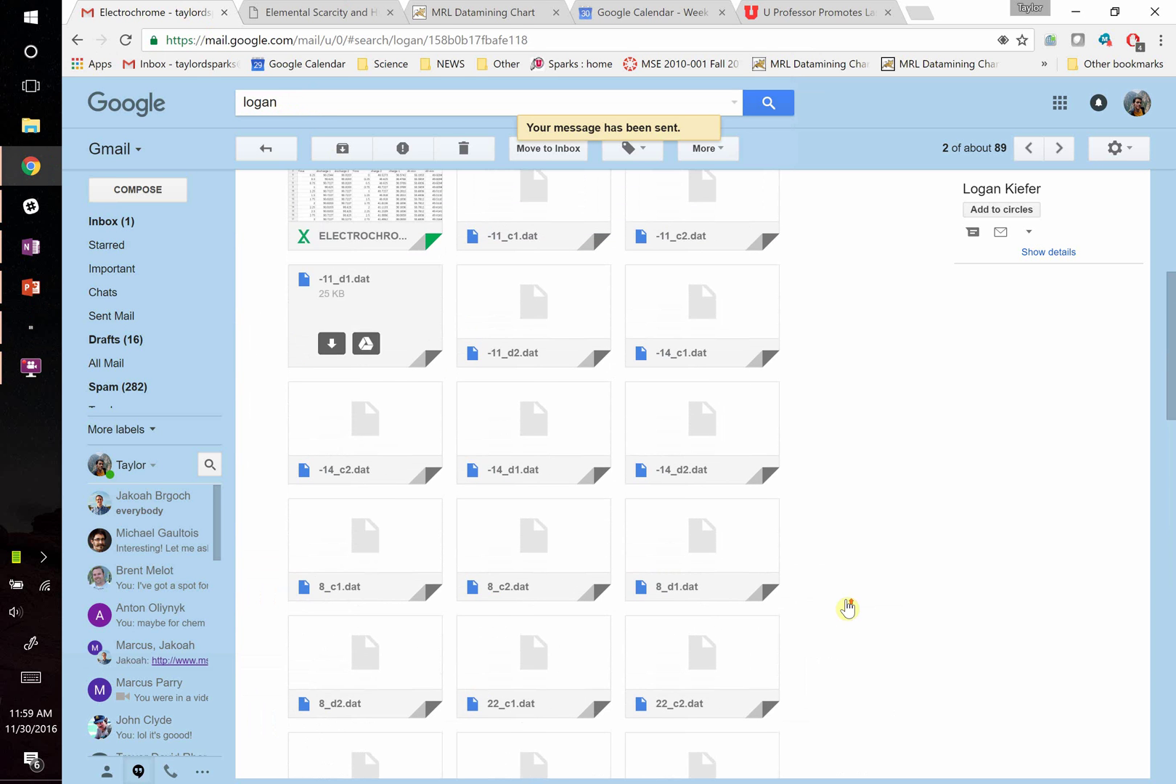
pyautogui.click(504, 366)
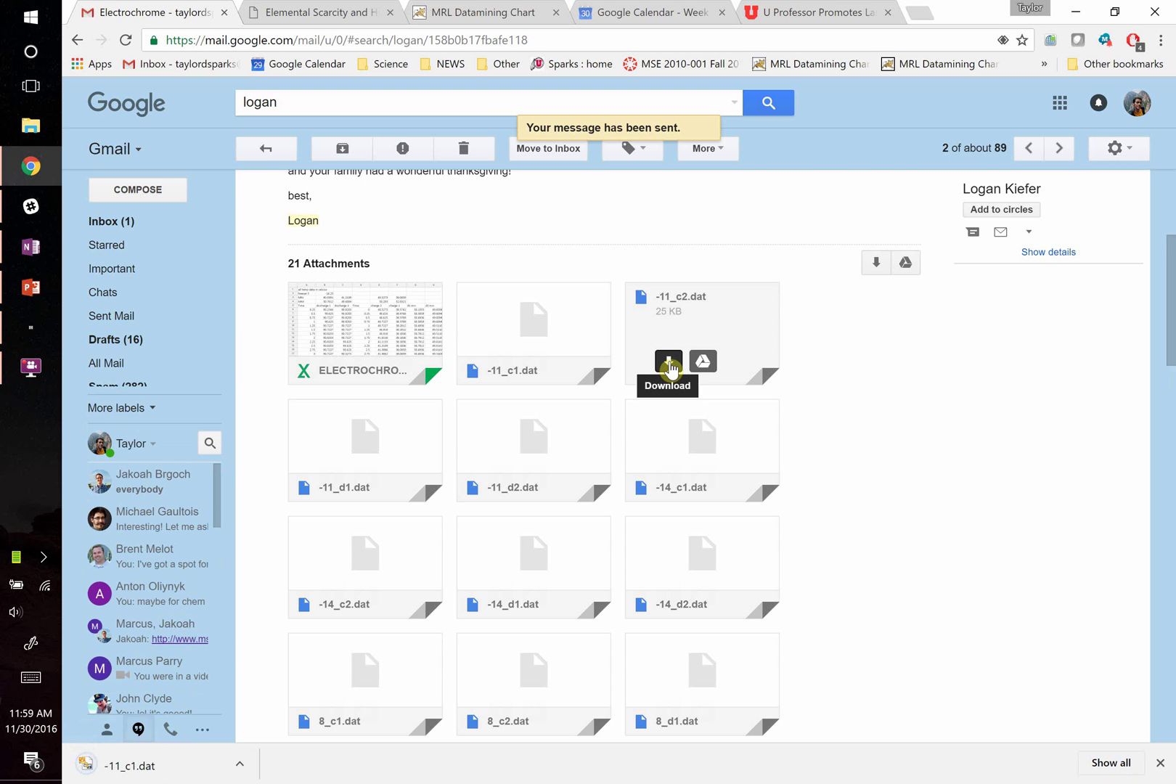
pyautogui.click(669, 363)
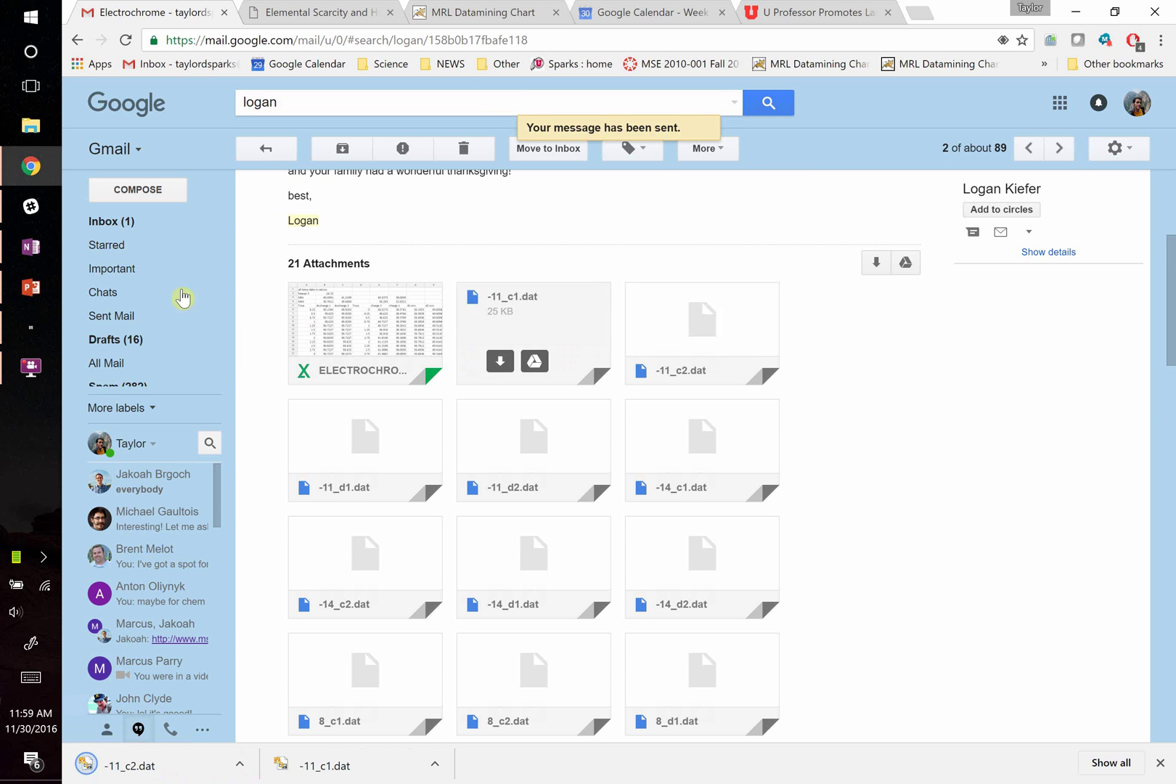
# Step: Start an ASCII data import from QtGrace's Data > Import menu
pyautogui.click(31, 335)
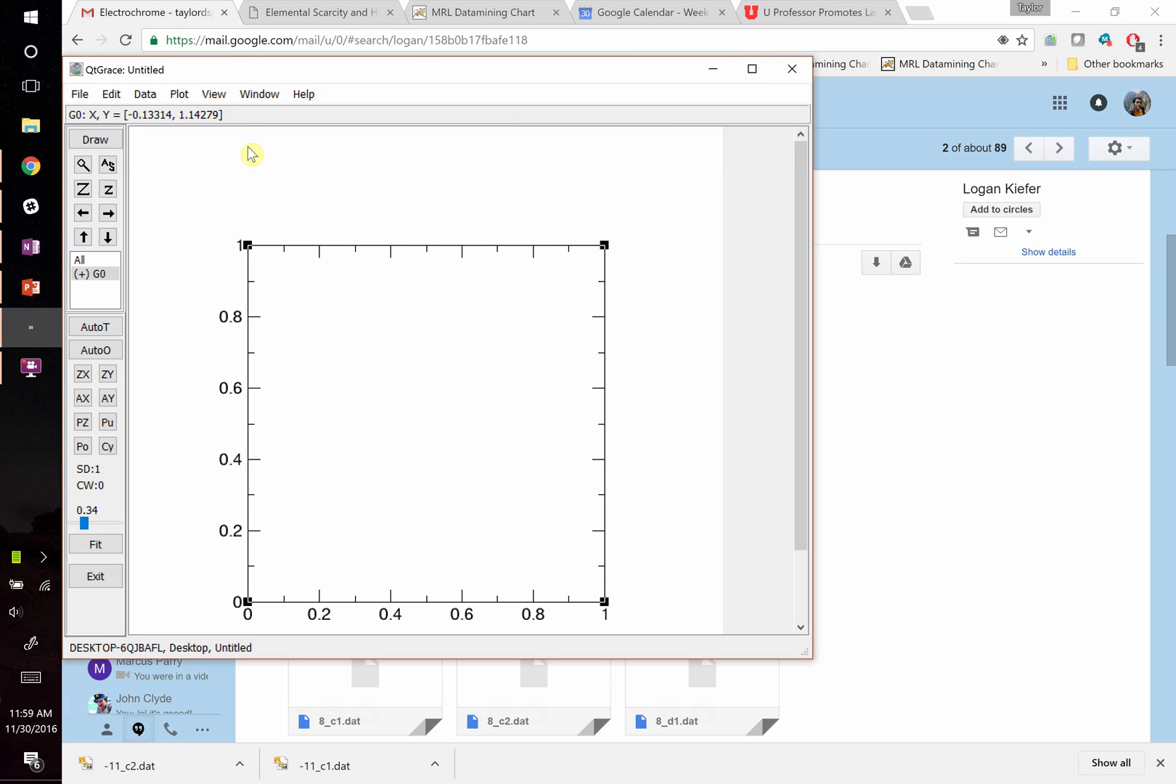
pyautogui.click(146, 95)
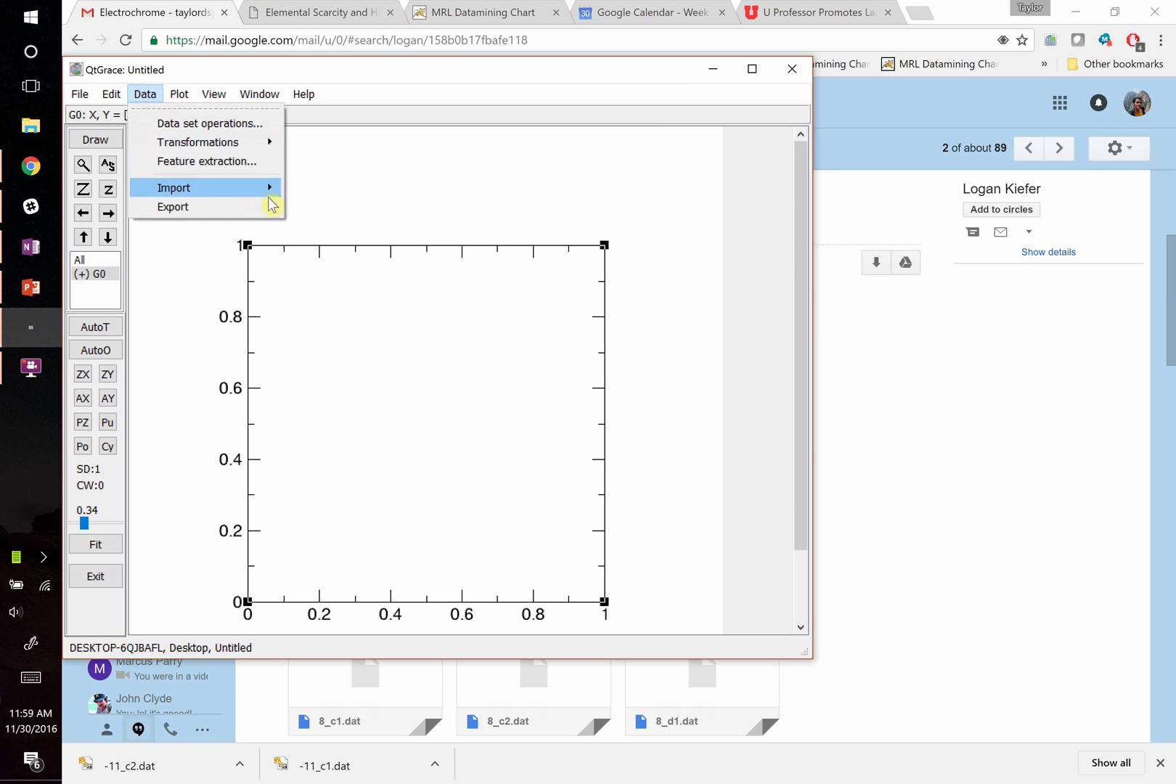
pyautogui.moveTo(274, 187)
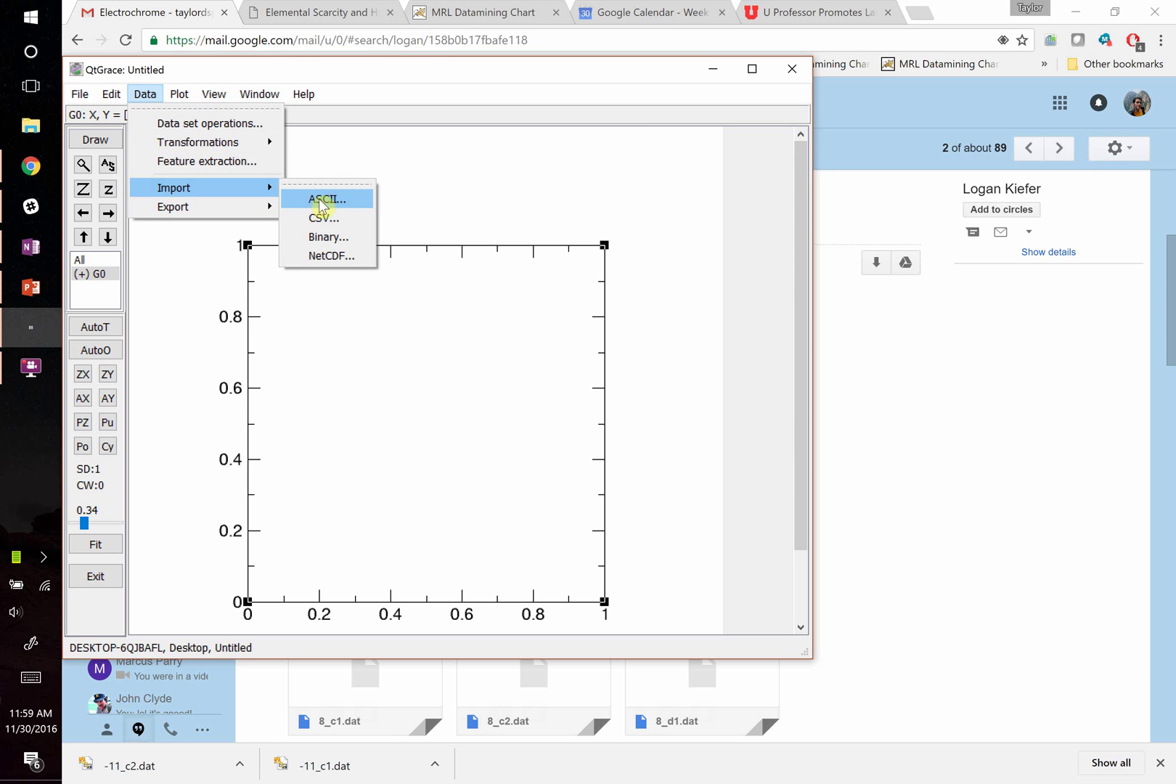
pyautogui.click(320, 202)
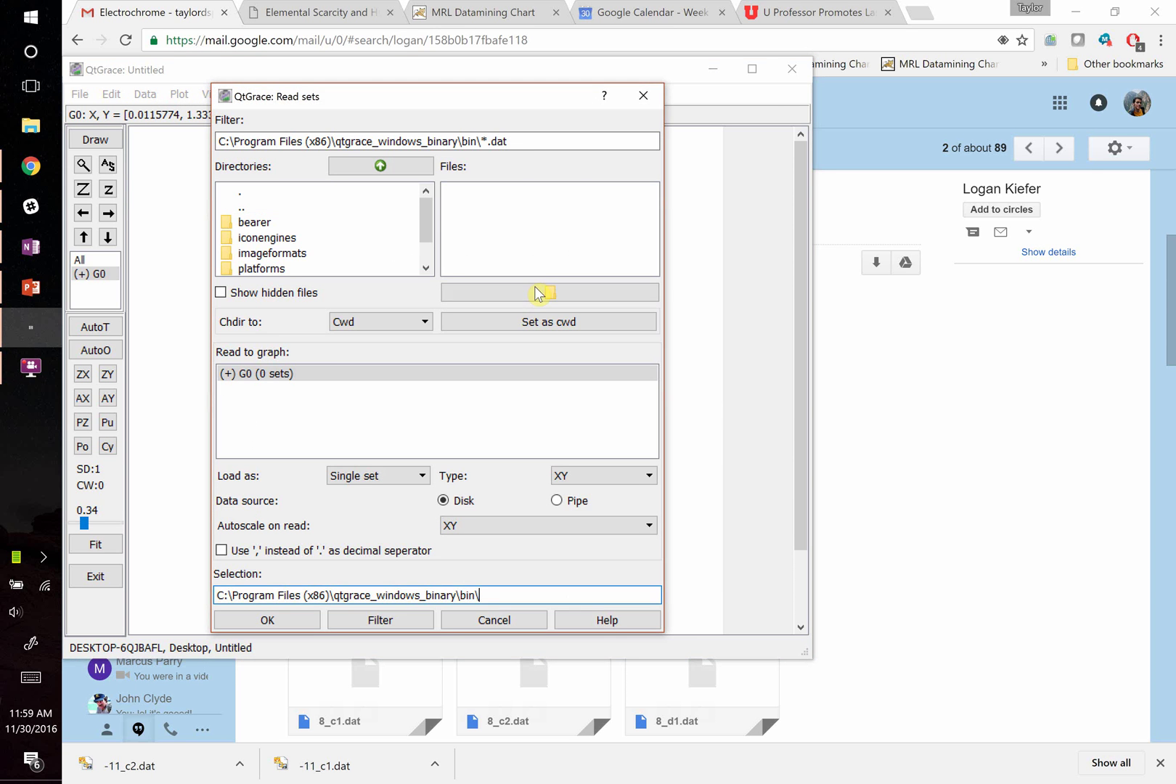
# Step: Browse to Downloads and select -11_c1.dat for reading as an XY set
pyautogui.click(537, 292)
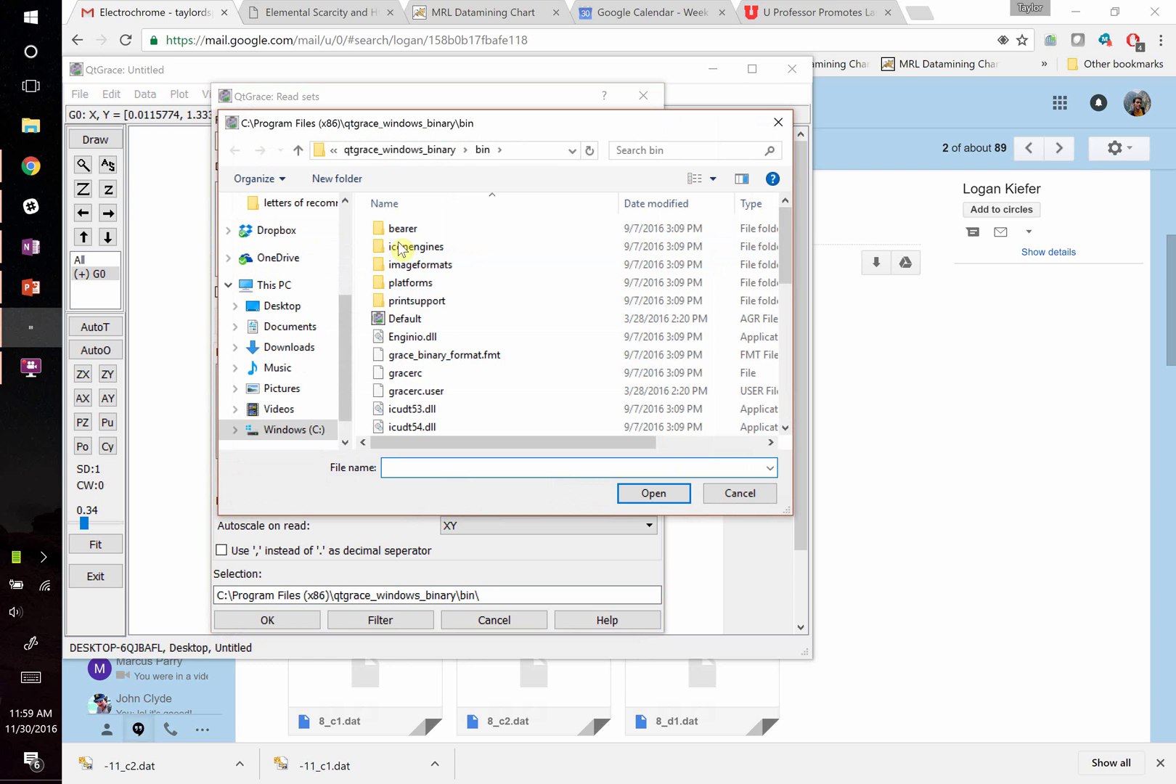
pyautogui.scroll(3, 290, 233)
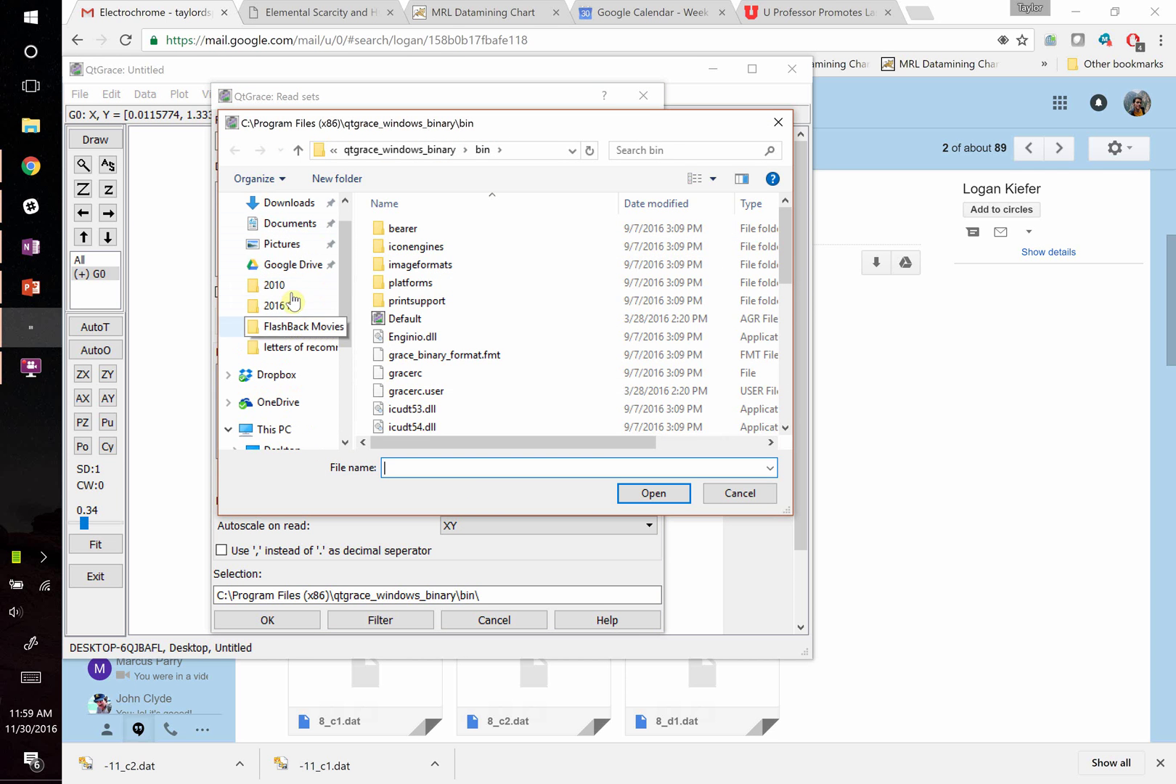
pyautogui.click(294, 202)
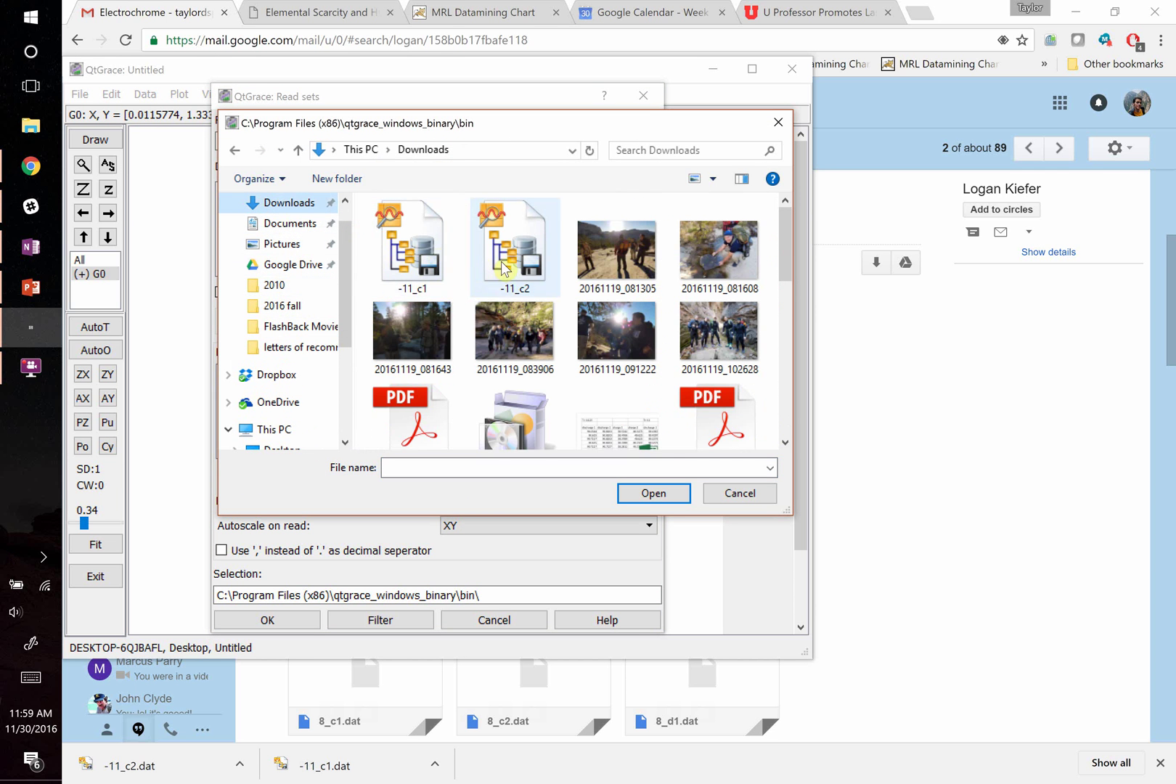
pyautogui.doubleClick(421, 254)
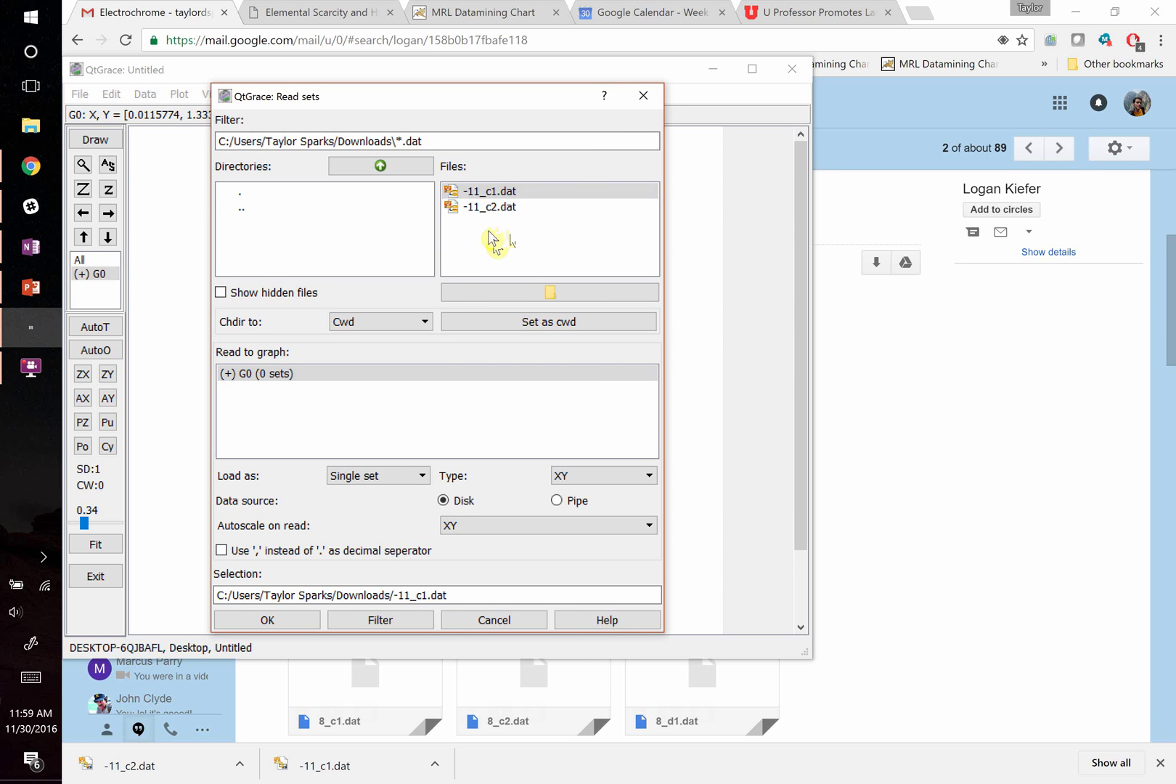
pyautogui.click(594, 479)
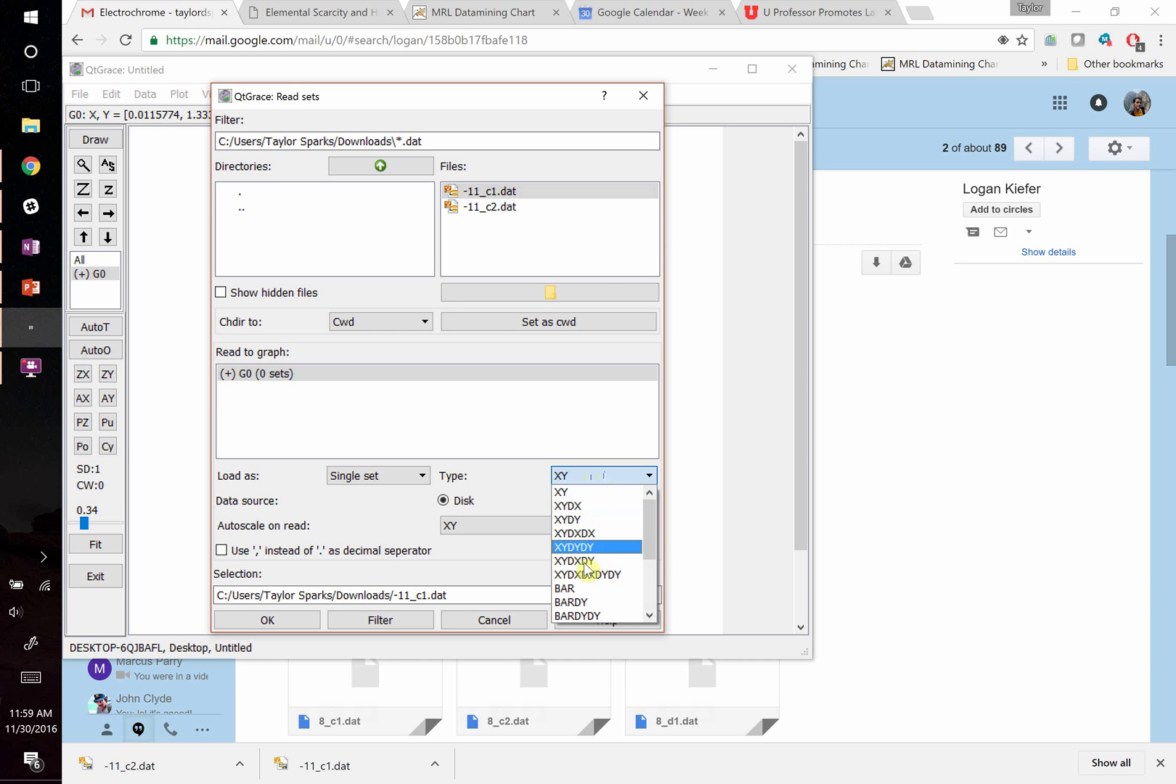
pyautogui.click(573, 492)
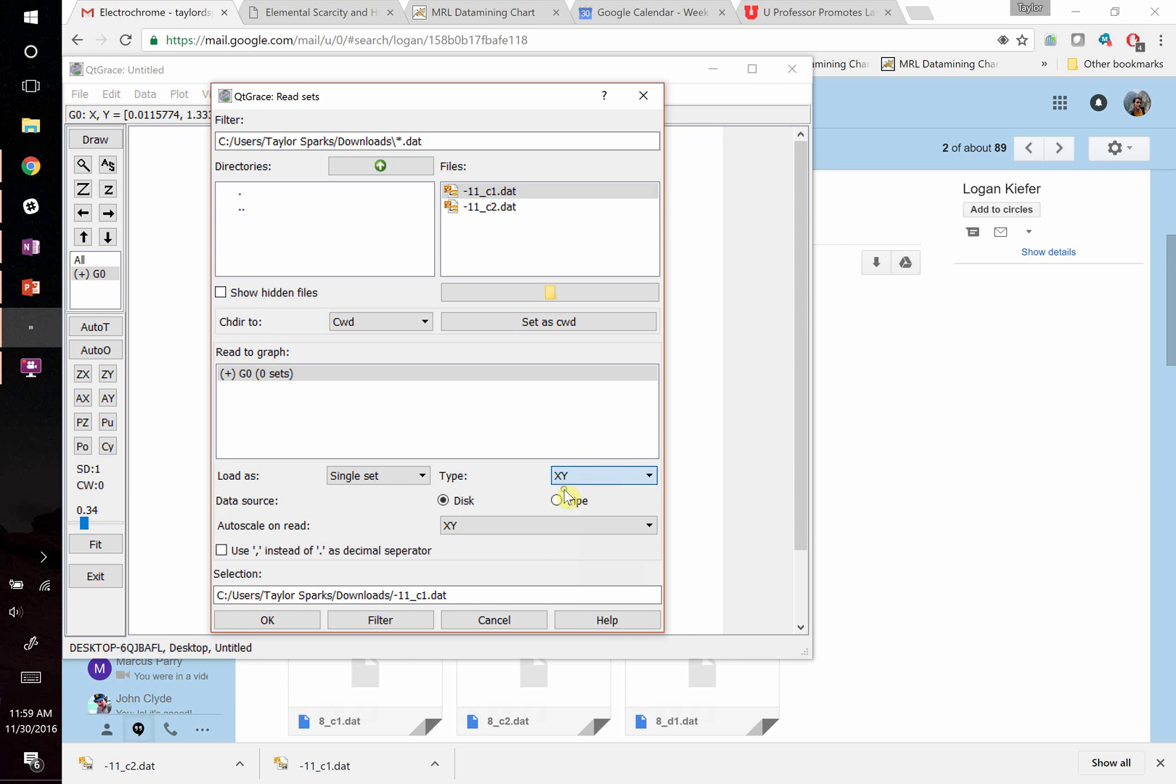
pyautogui.click(514, 193)
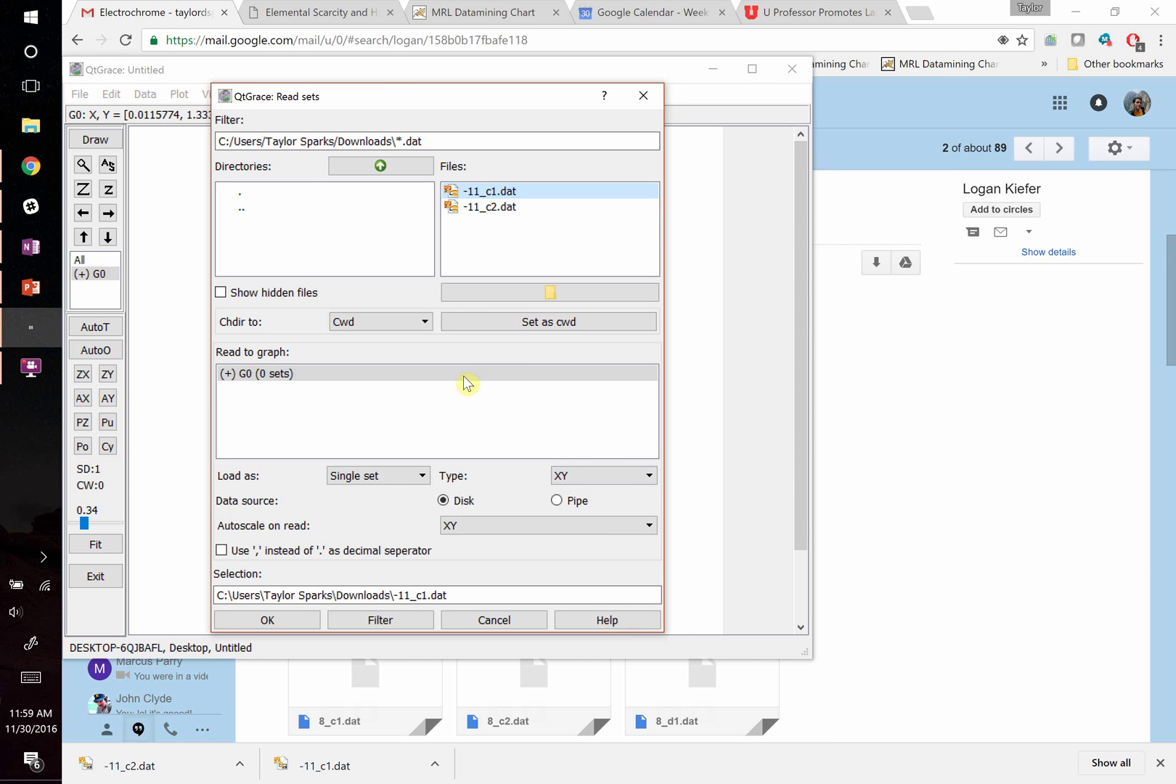
# Step: Read -11_c1.dat, then -11_c2.dat, into graph G0 and close the Read sets dialog
pyautogui.moveTo(371, 106); pyautogui.dragTo(816, 101)
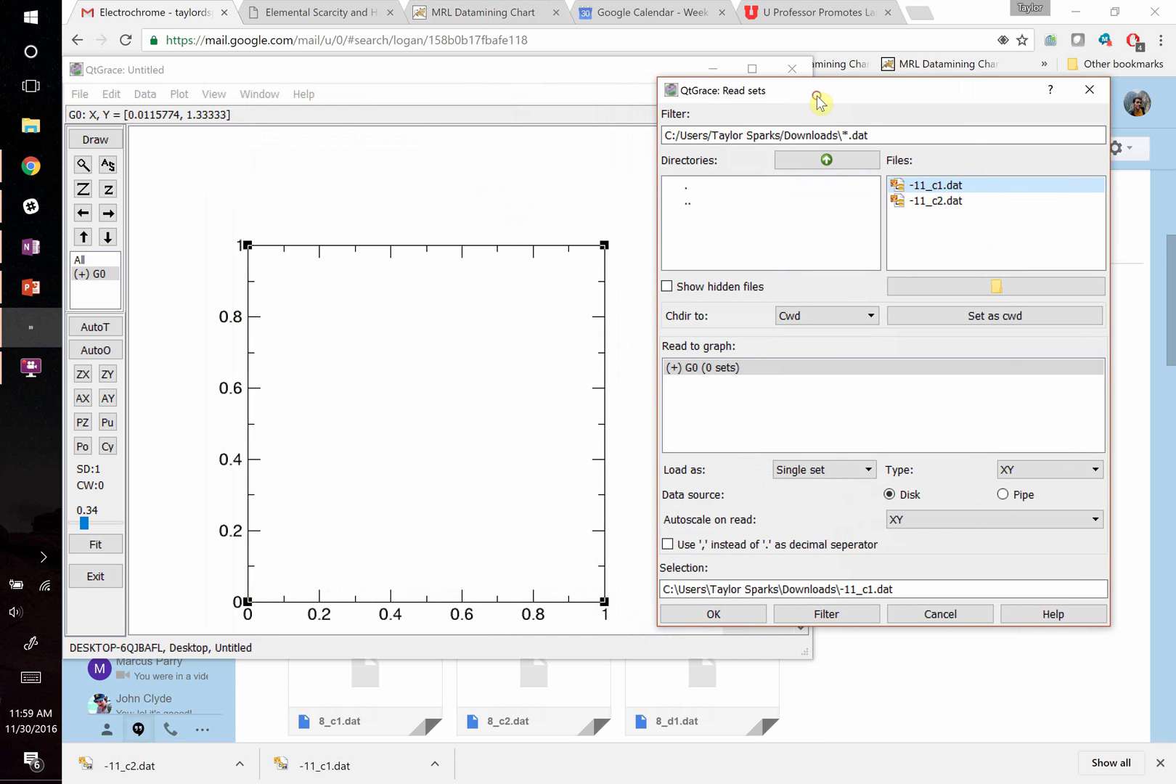
pyautogui.click(715, 611)
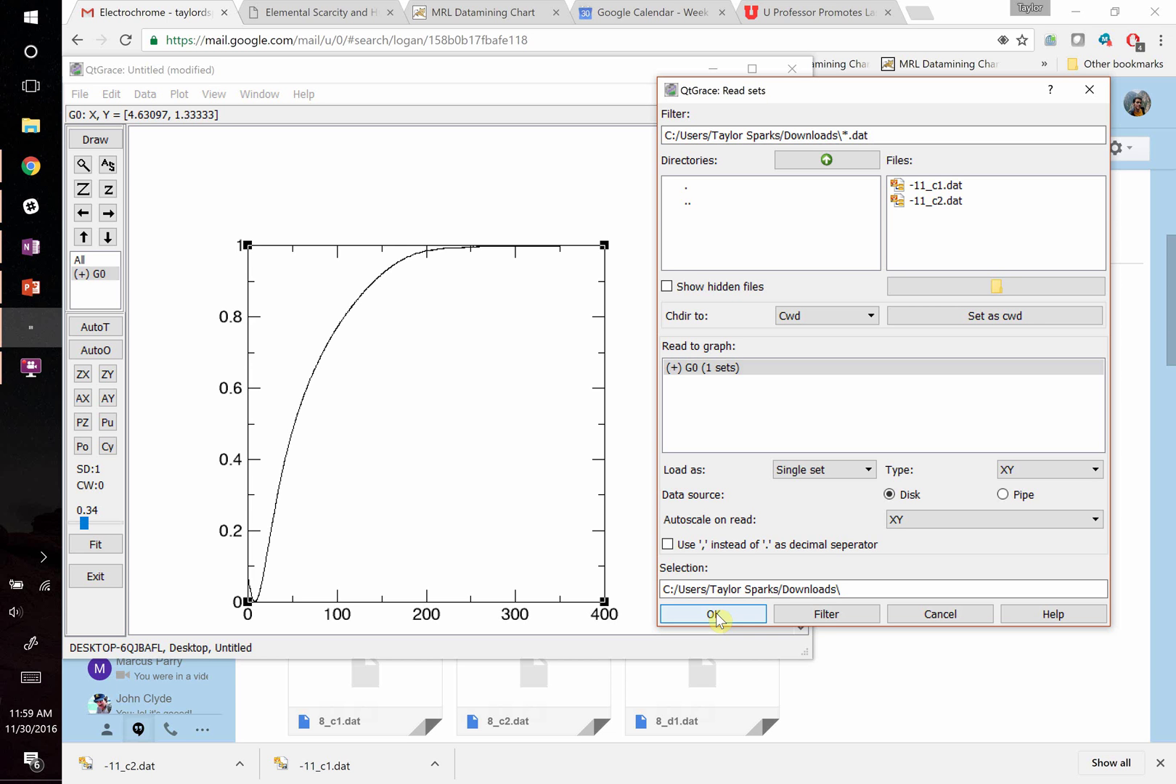
pyautogui.click(955, 200)
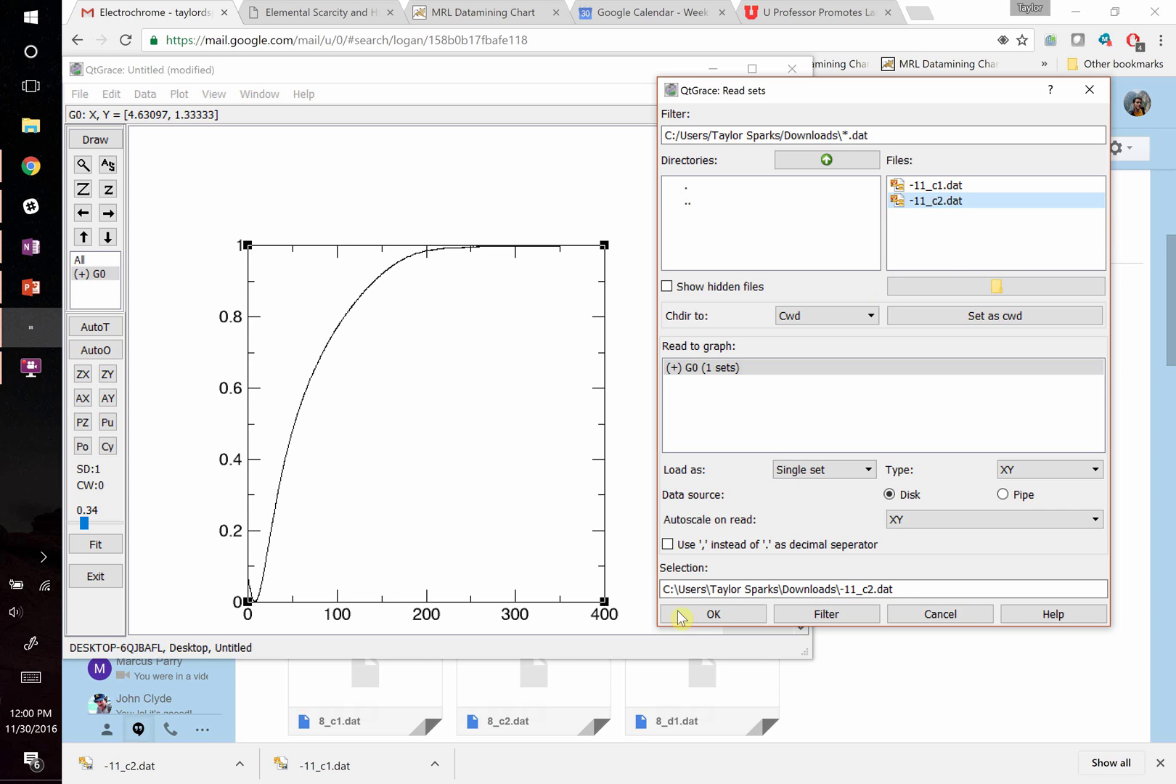
pyautogui.click(719, 615)
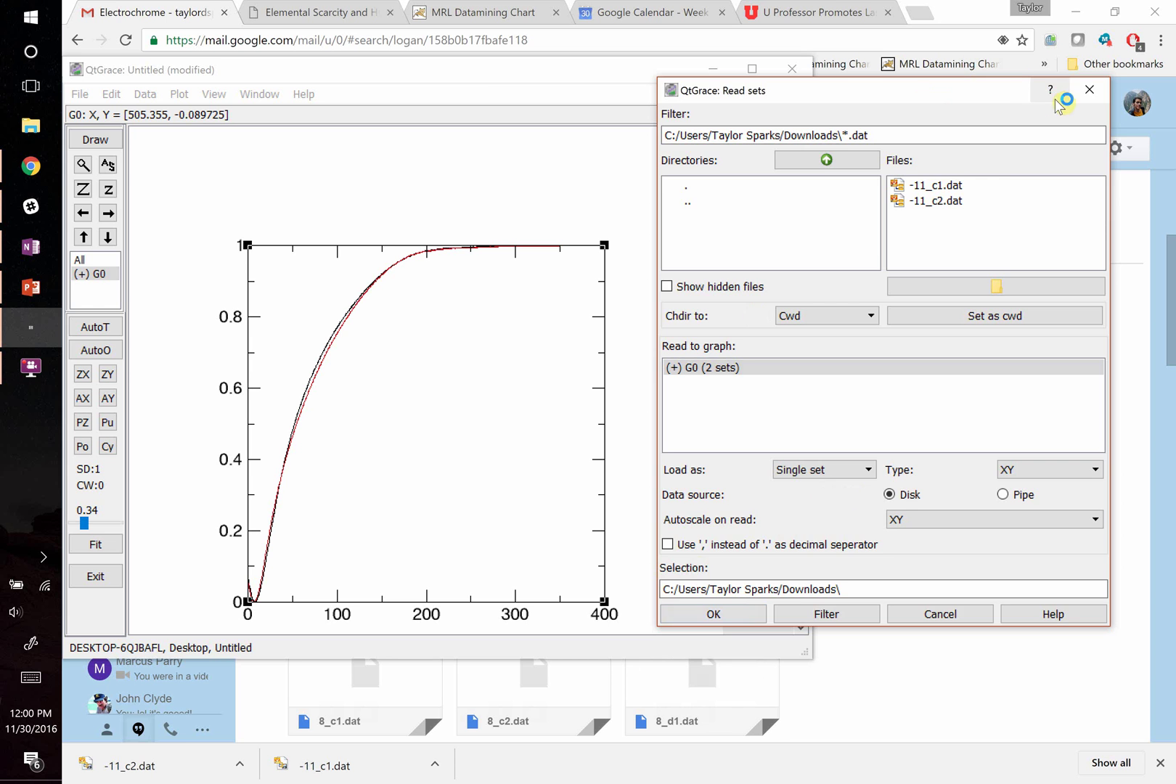
pyautogui.click(1089, 89)
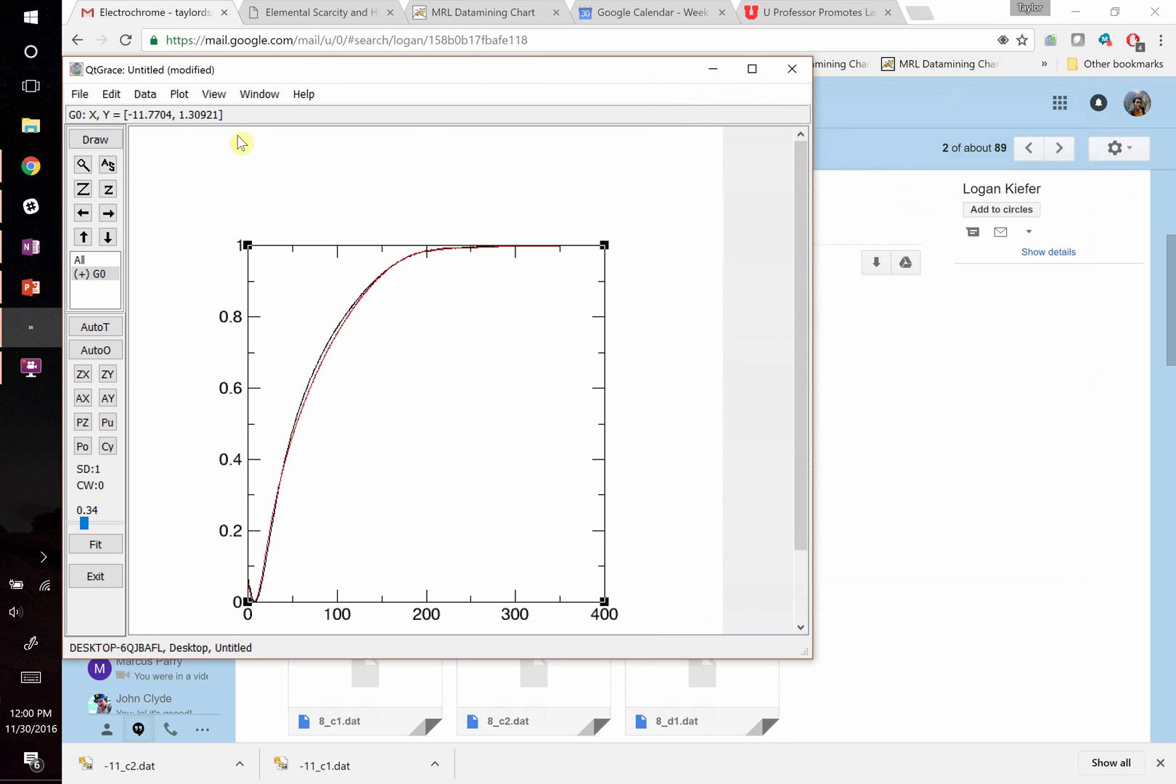
# Step: Open Data > Transformations > Non-linear curve fitting, placed beside the plot
pyautogui.click(145, 94)
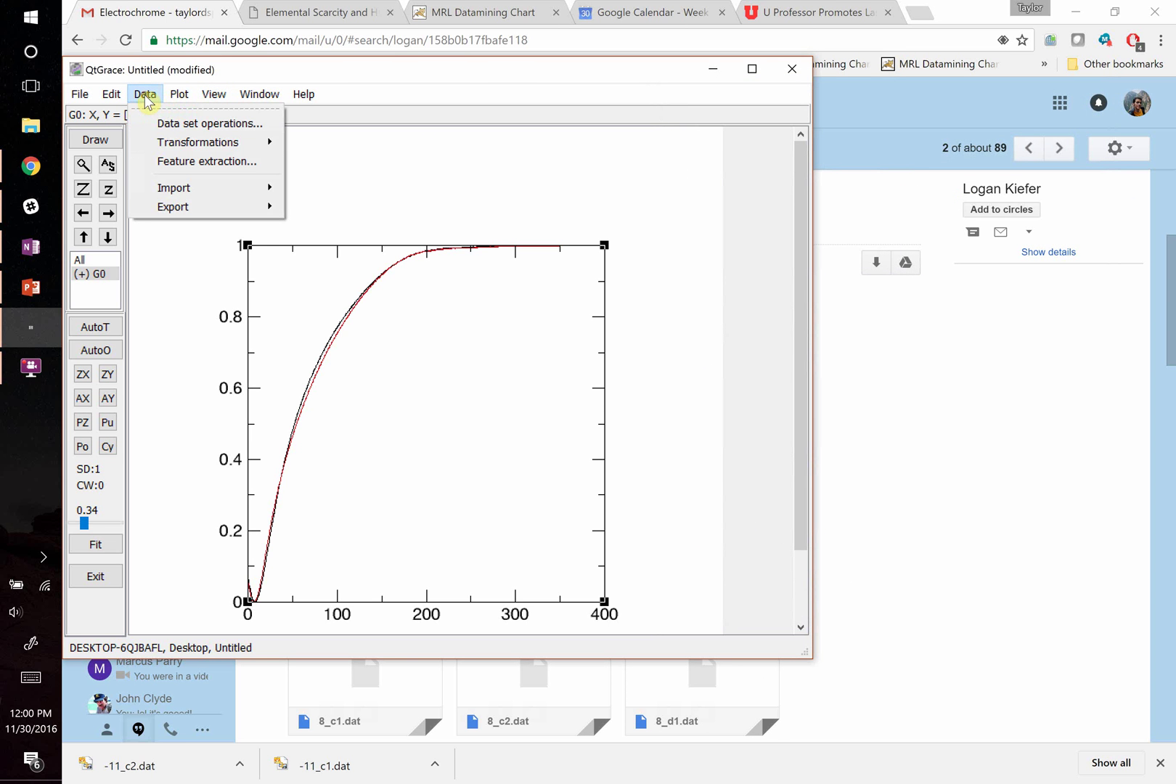
pyautogui.moveTo(199, 145)
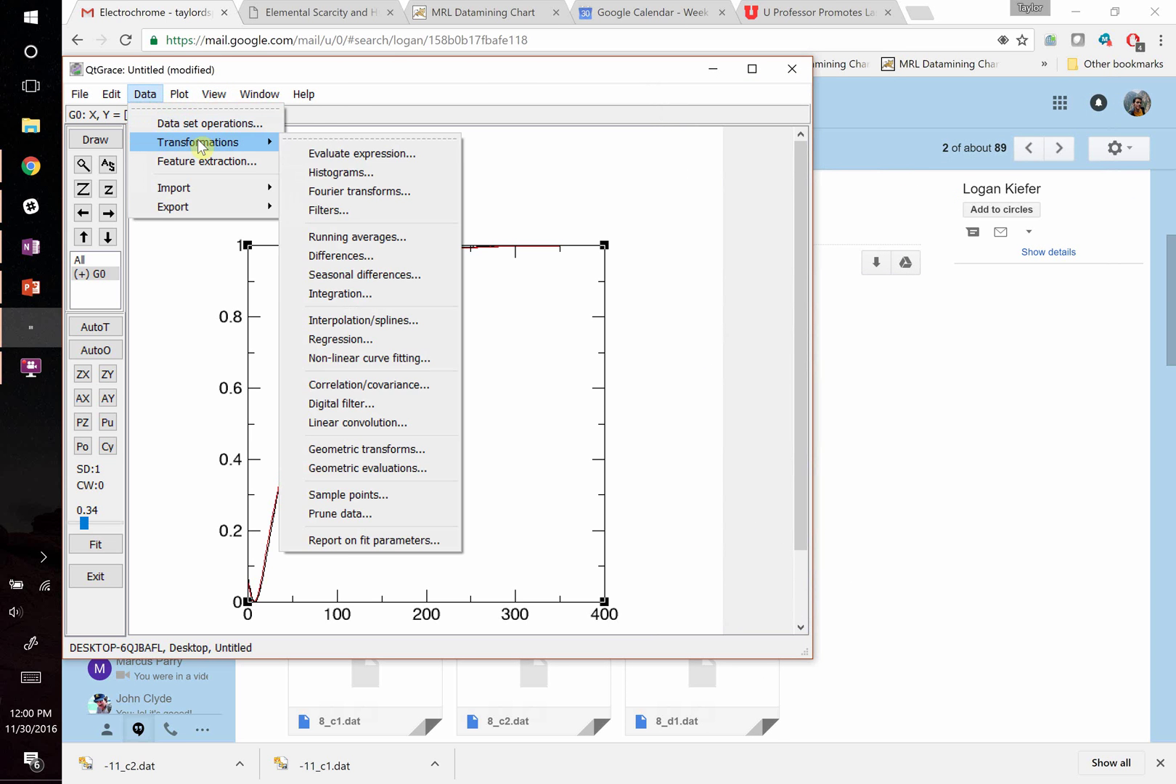
pyautogui.click(390, 359)
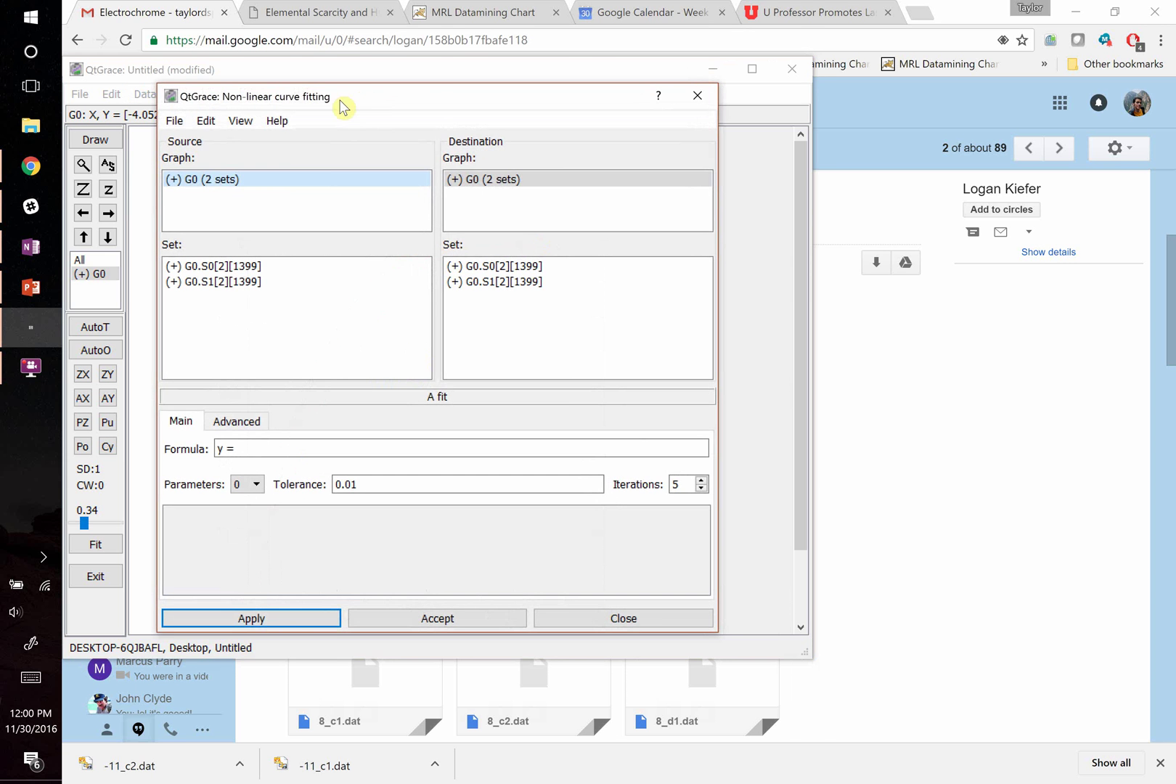
pyautogui.moveTo(379, 99); pyautogui.dragTo(797, 109)
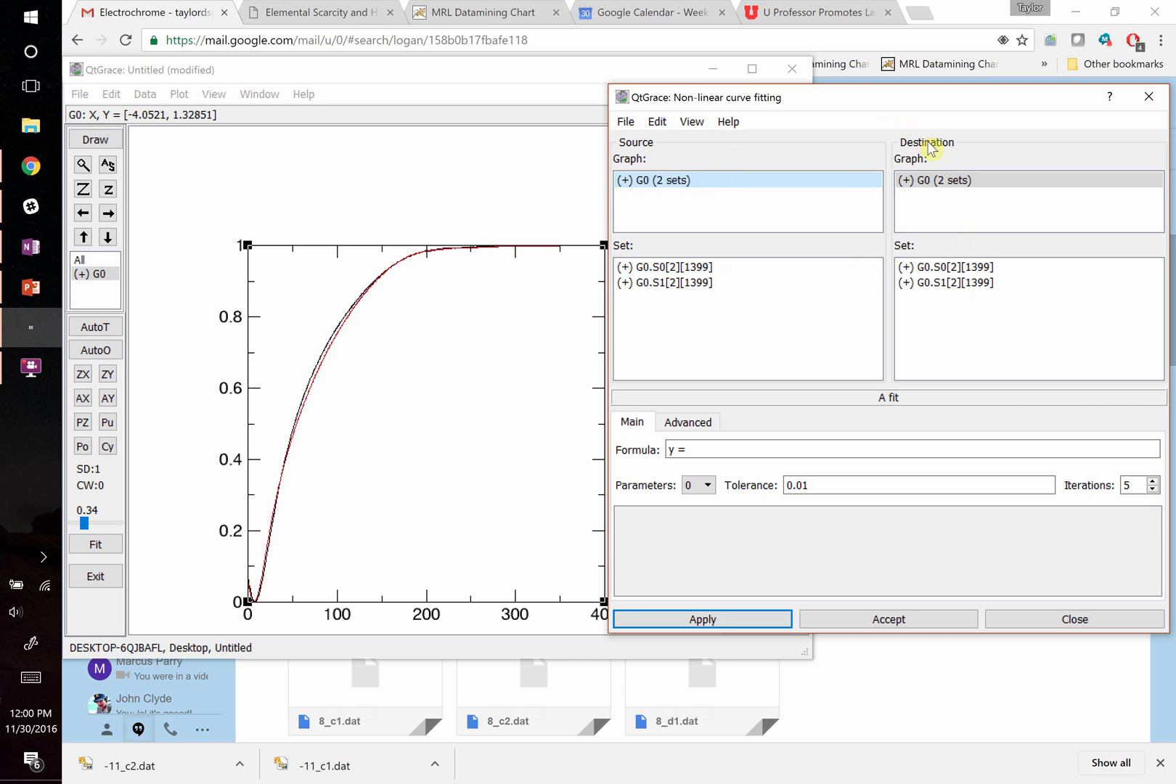
# Step: Select sets S0 and S1 in both the source and destination set lists
pyautogui.click(666, 269)
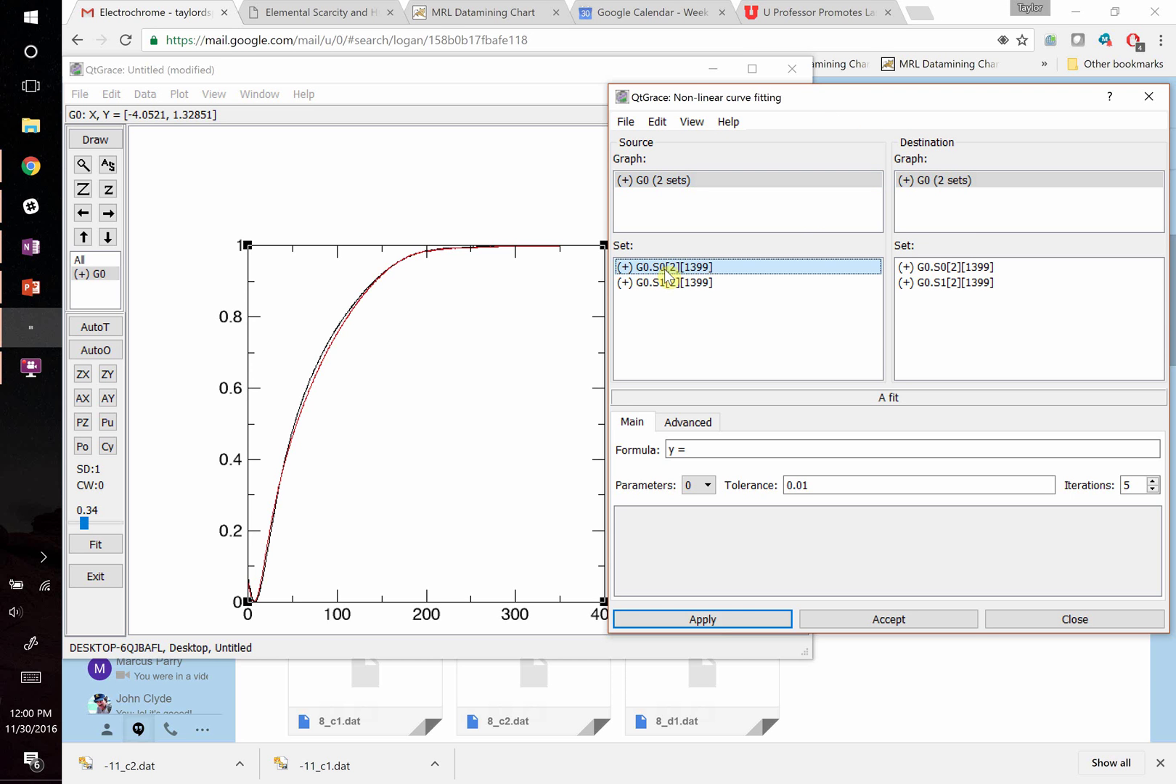
pyautogui.click(664, 282)
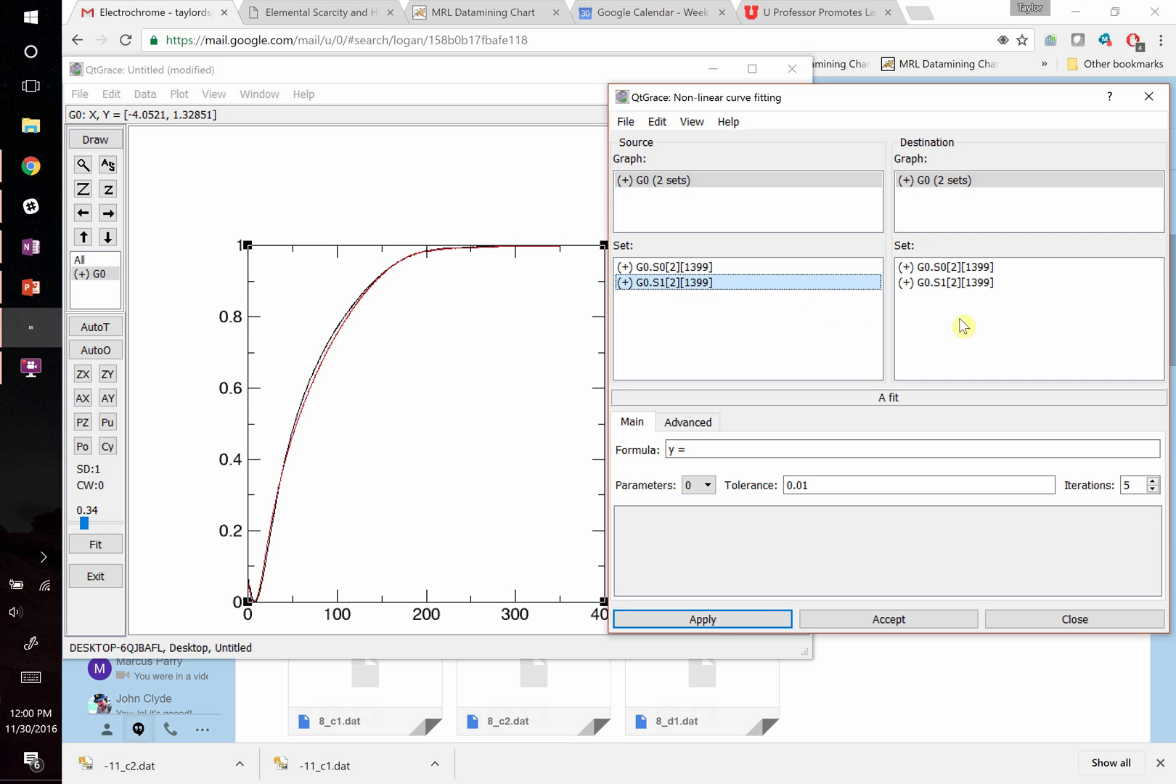
pyautogui.click(951, 268)
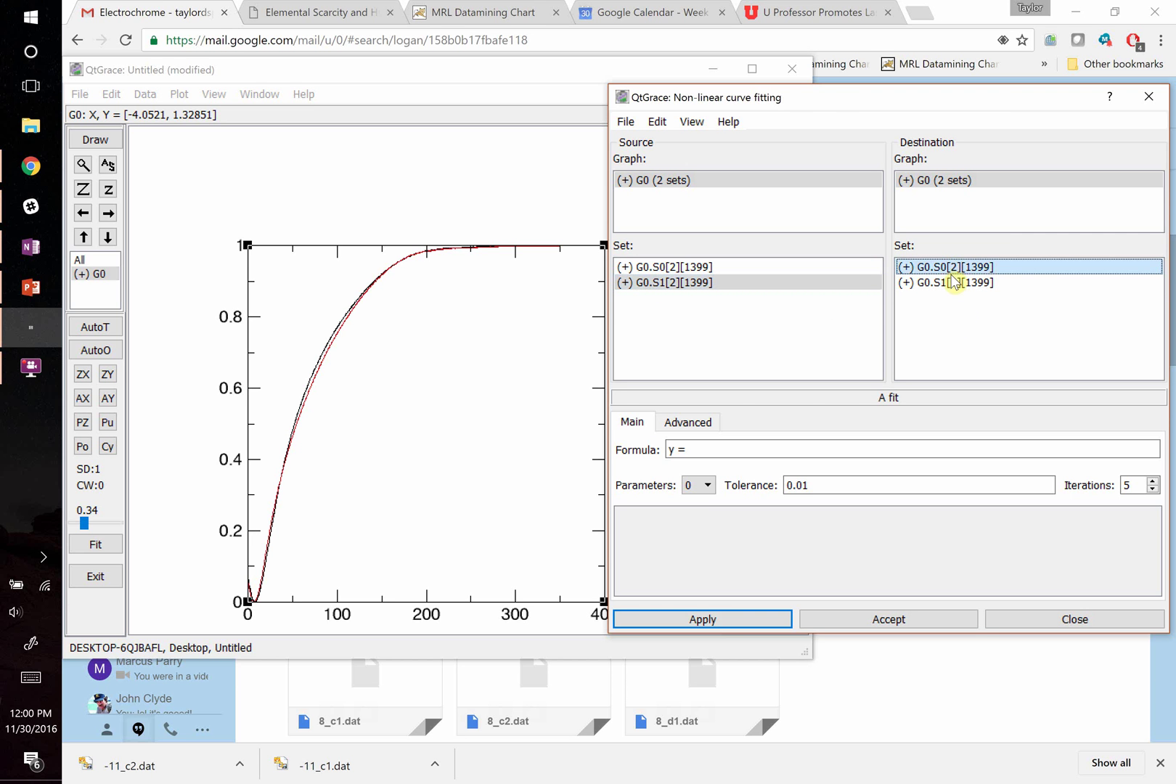
pyautogui.click(953, 282)
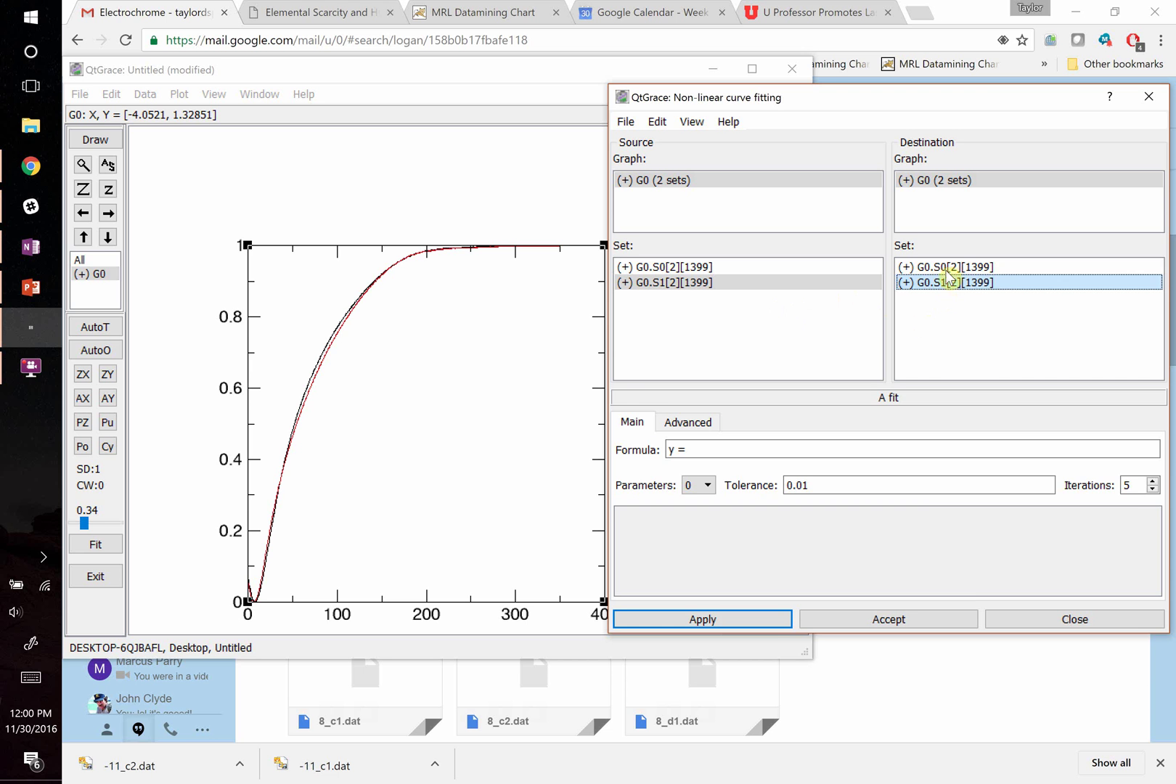
pyautogui.keyDown('ctrl'); pyautogui.click(948, 268); pyautogui.keyUp('ctrl')
# Step: Duplicate S0 and S1 into S2 and S3, then fit from source S0 into destination S2
pyautogui.rightClick(948, 270)
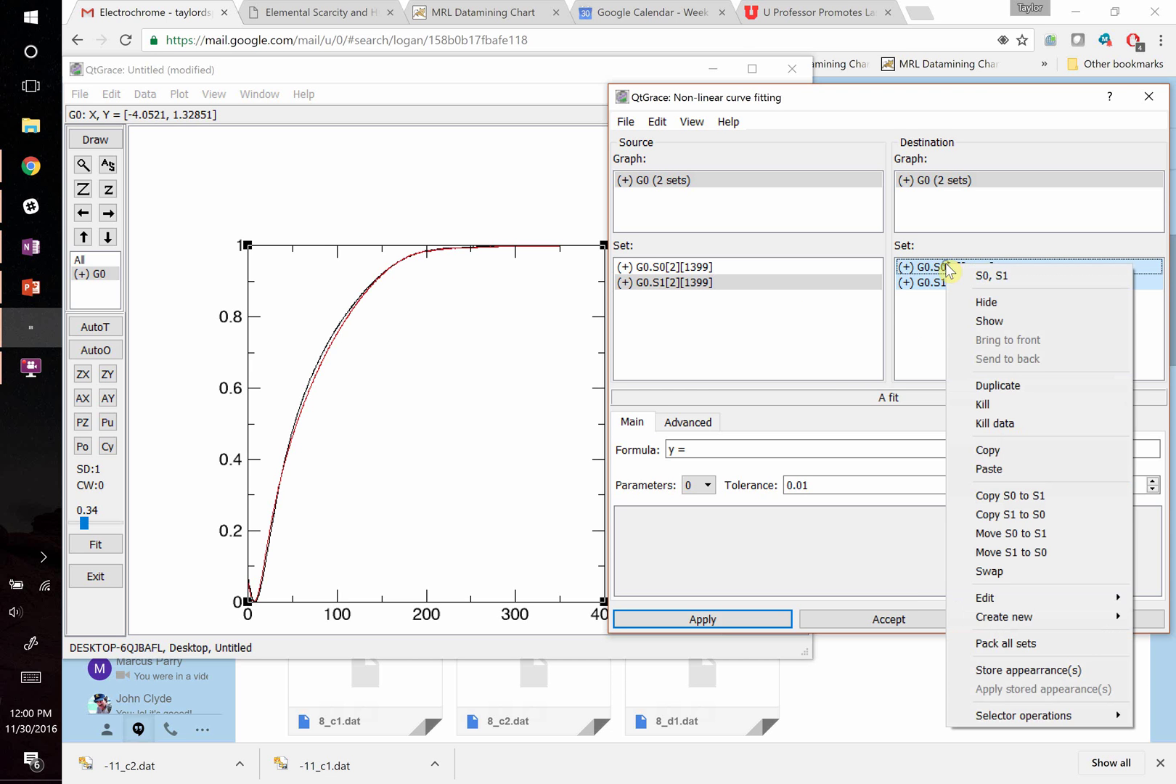
pyautogui.click(1010, 386)
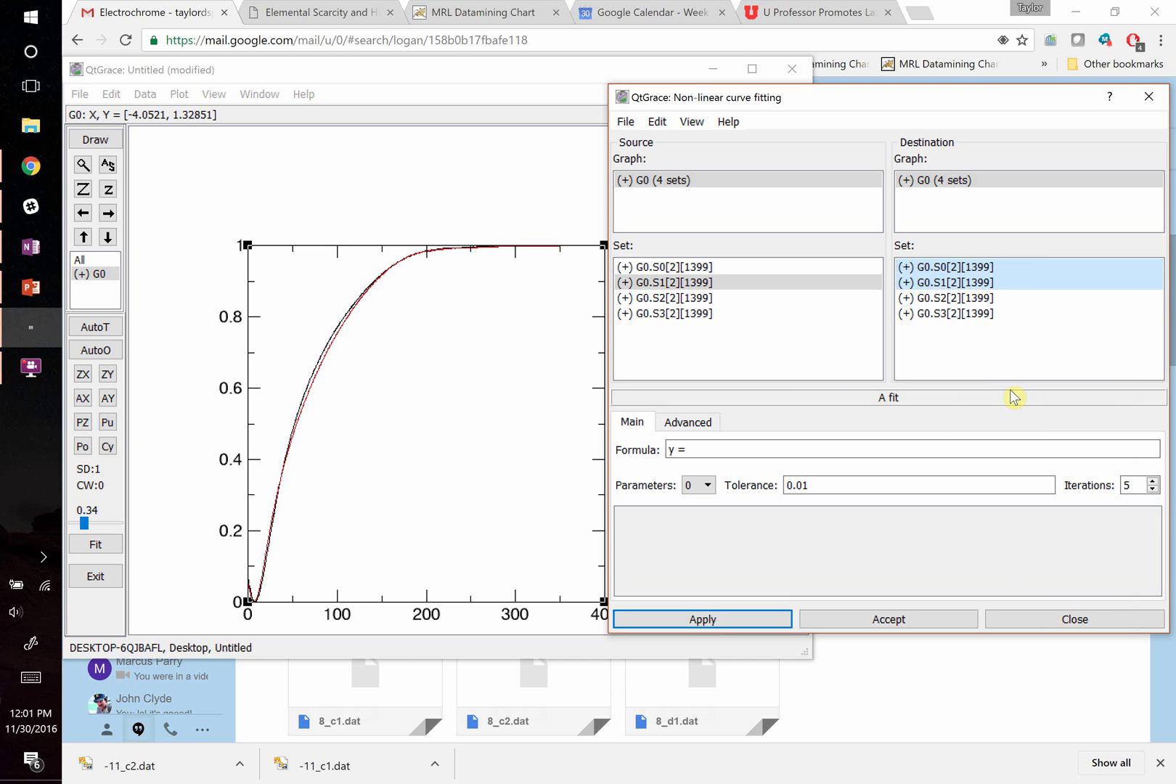
pyautogui.click(708, 313)
pyautogui.click(686, 267)
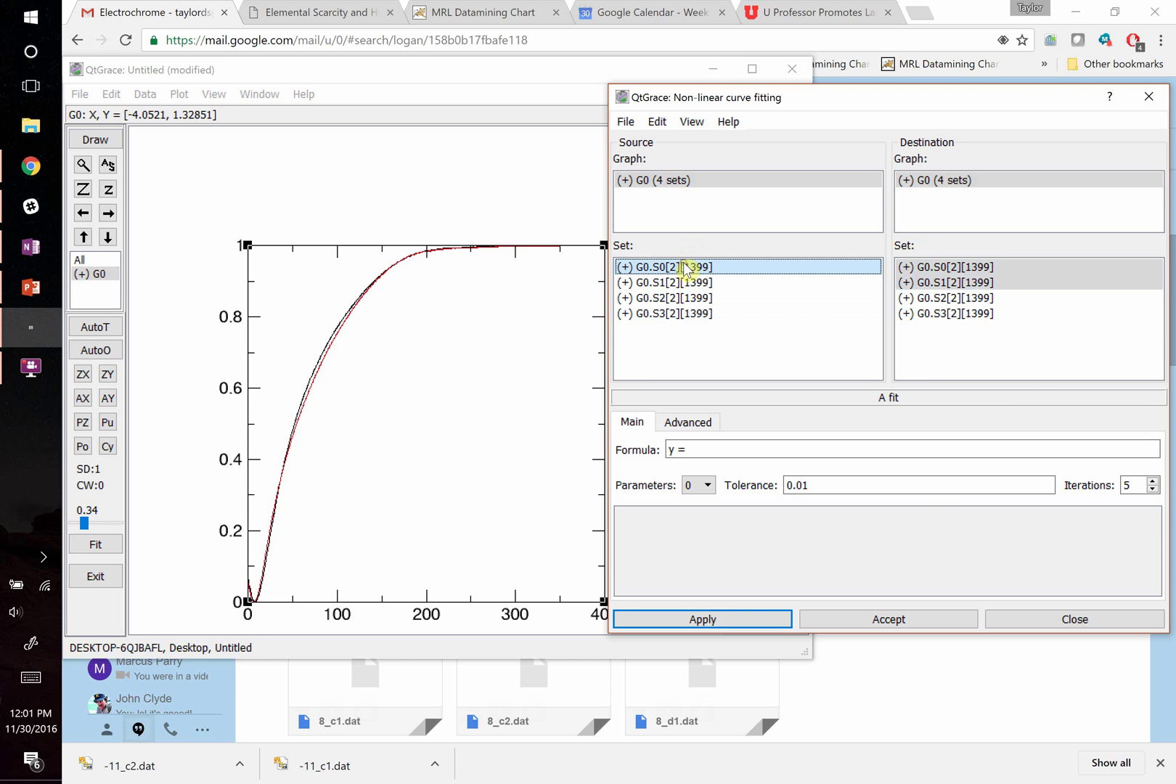
pyautogui.click(964, 299)
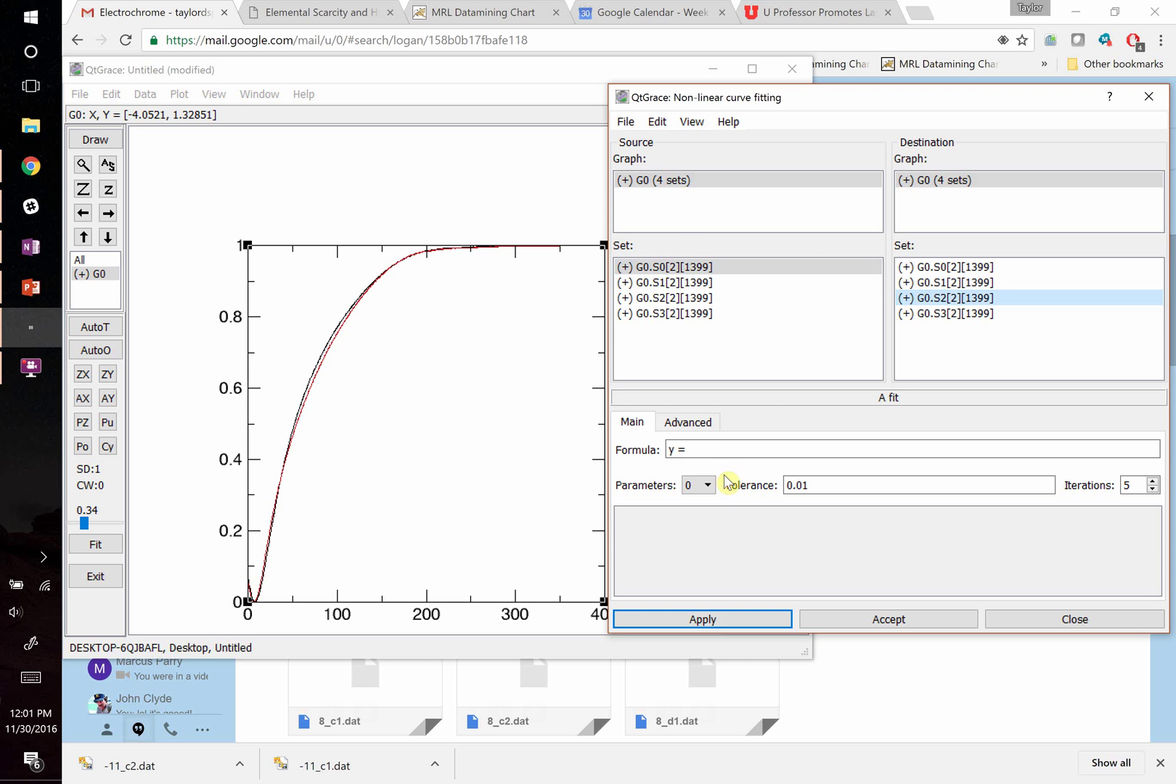
# Step: Enter the fit formula 1-exp(-a_0*x) and preview the ELECTROCHROME TO QT GRACE.xlsx attachment in Gmail
pyautogui.click(720, 450)
pyautogui.write('1-exp(')
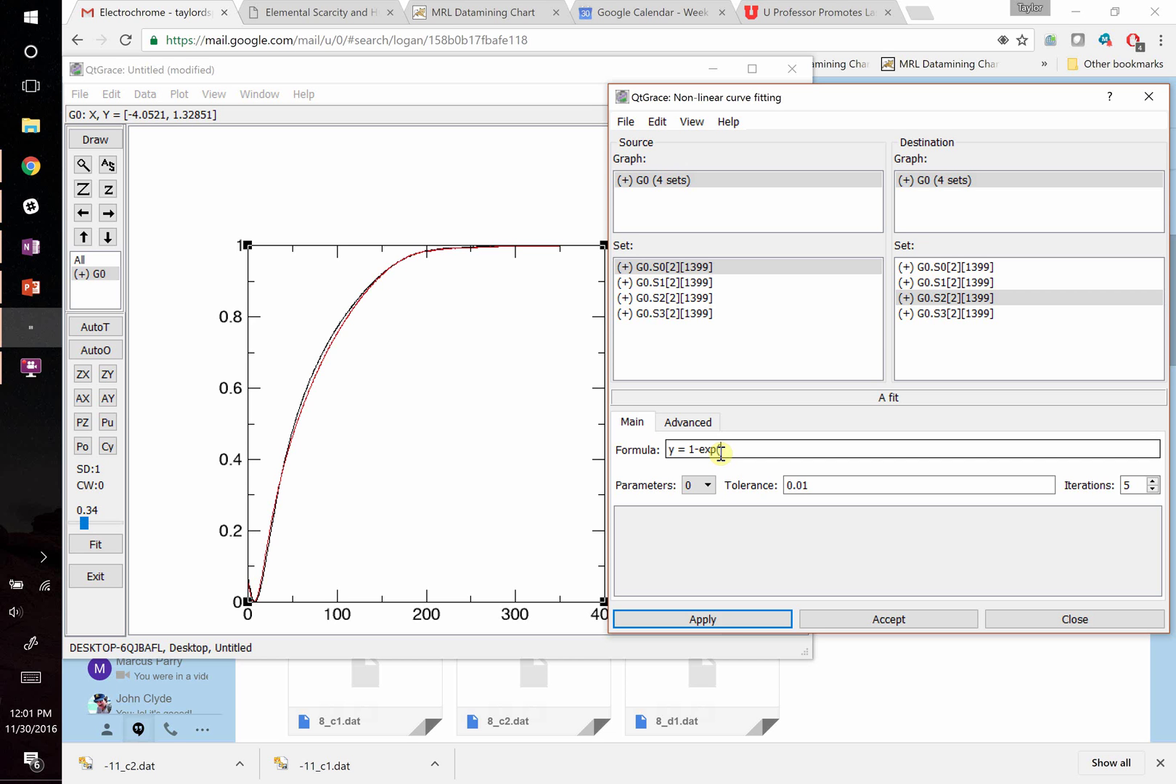
pyautogui.write('-')
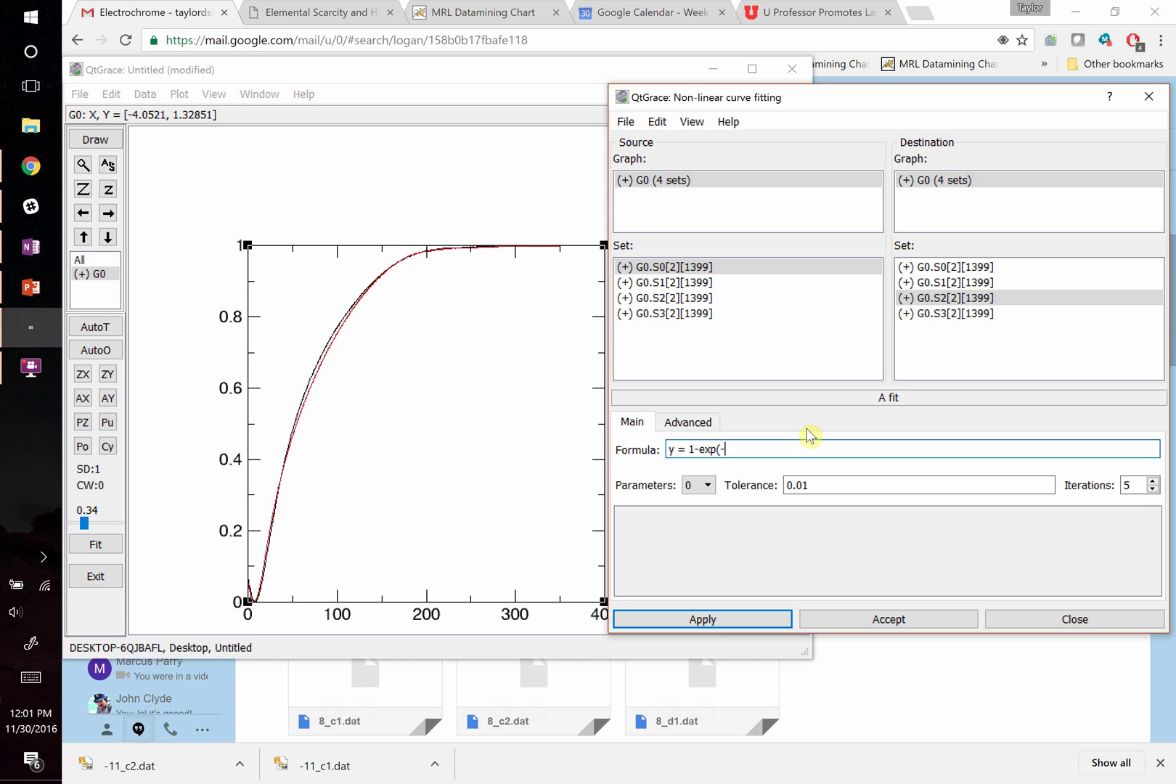
pyautogui.write('a_0')
pyautogui.click(708, 488)
pyautogui.click(703, 488)
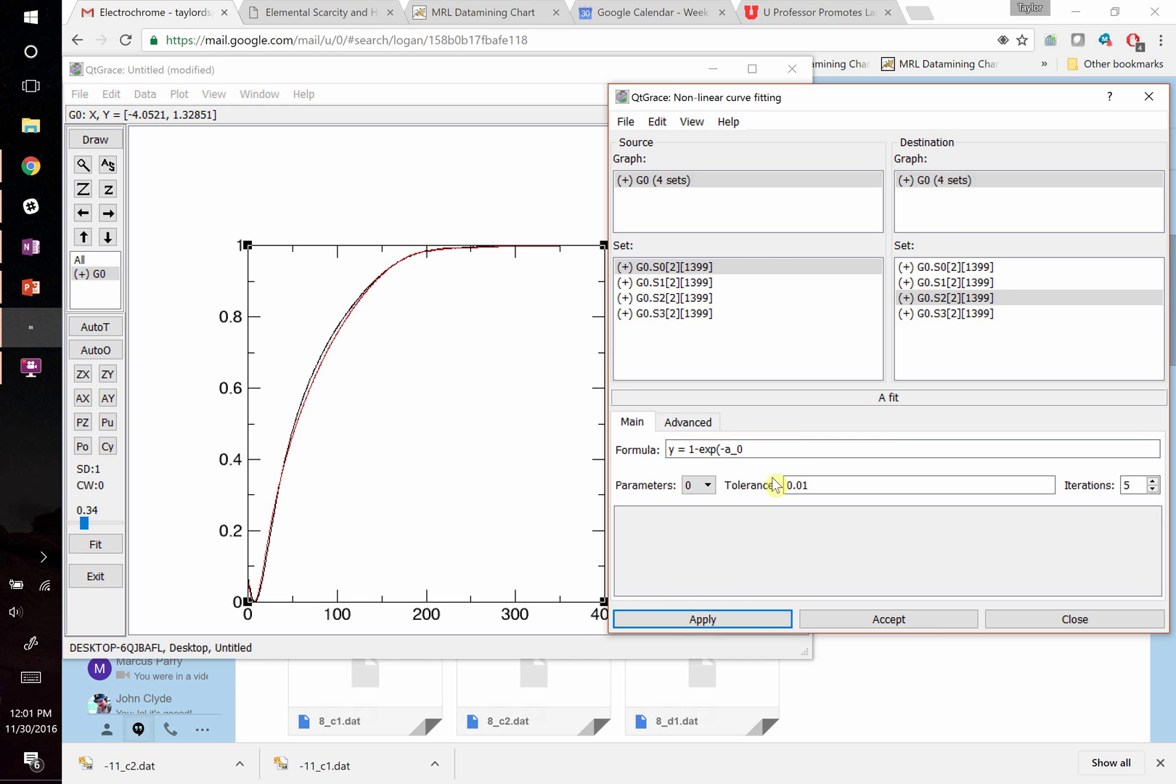
pyautogui.click(744, 451)
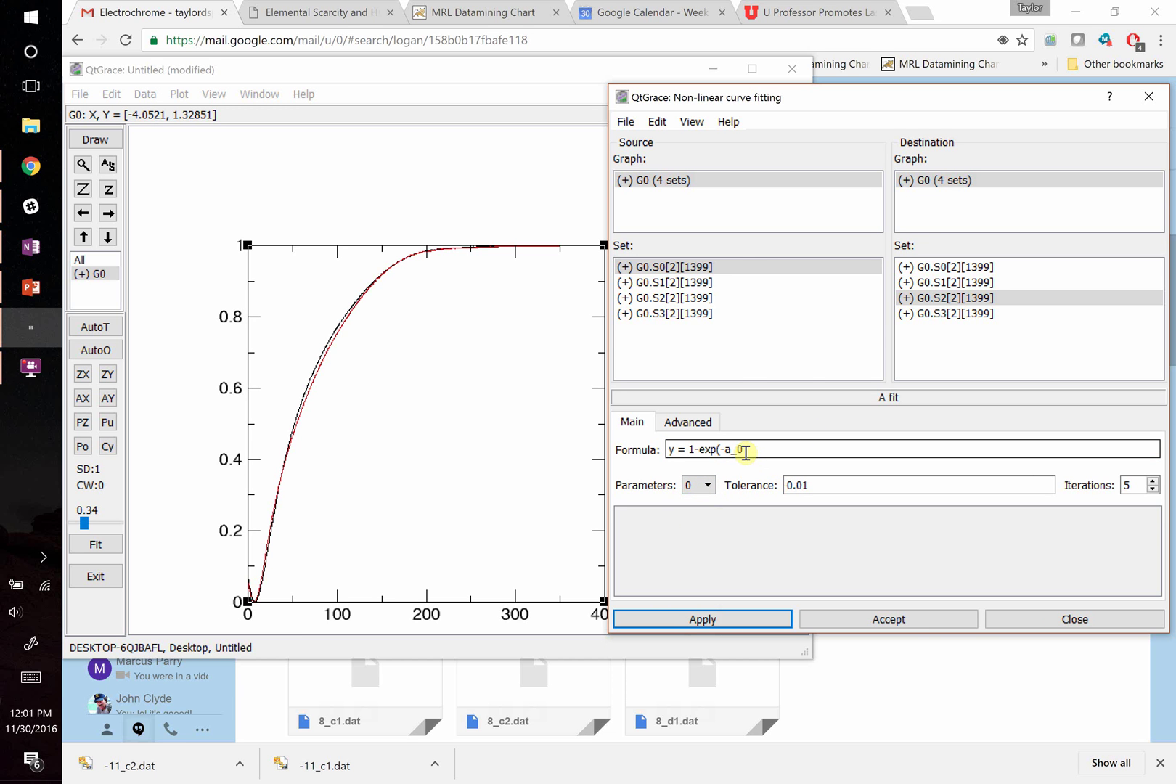
pyautogui.write('*x)')
pyautogui.hotkey('alt', 'Tab')
pyautogui.click(735, 586)
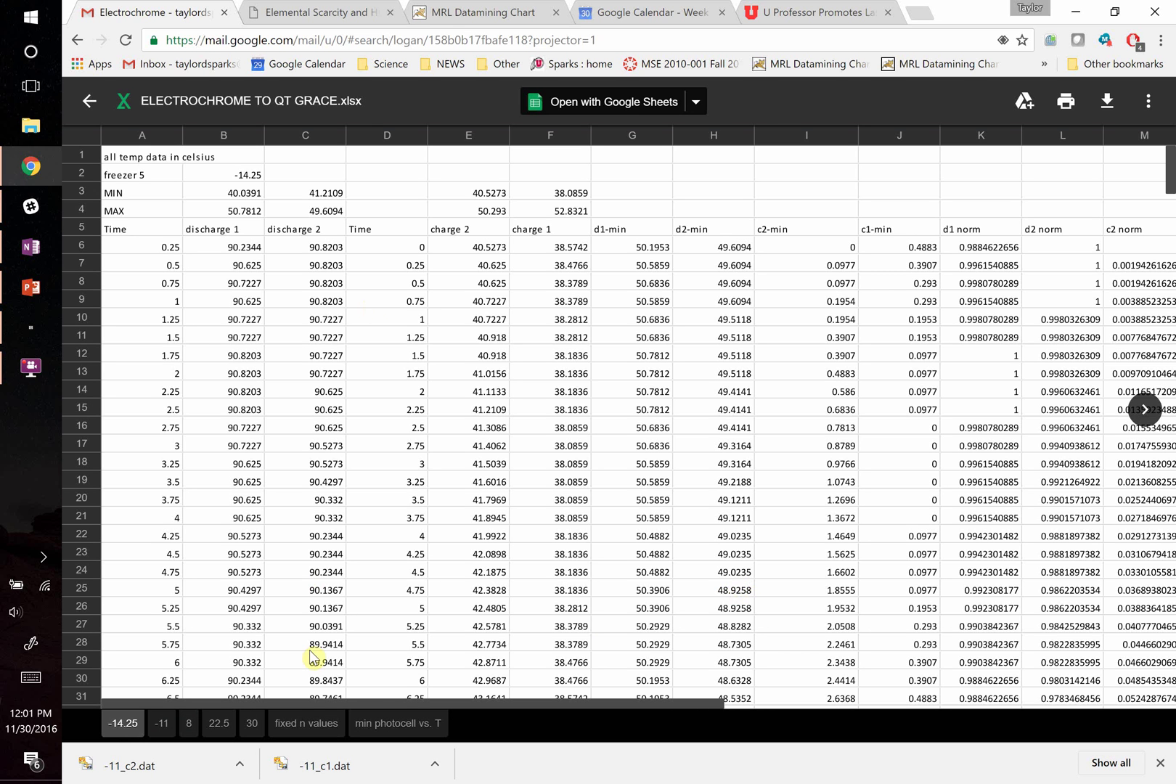
# Step: Read the average charge n of 1.27246 on the fixed n values sheet, then return to QtGrace
pyautogui.click(306, 722)
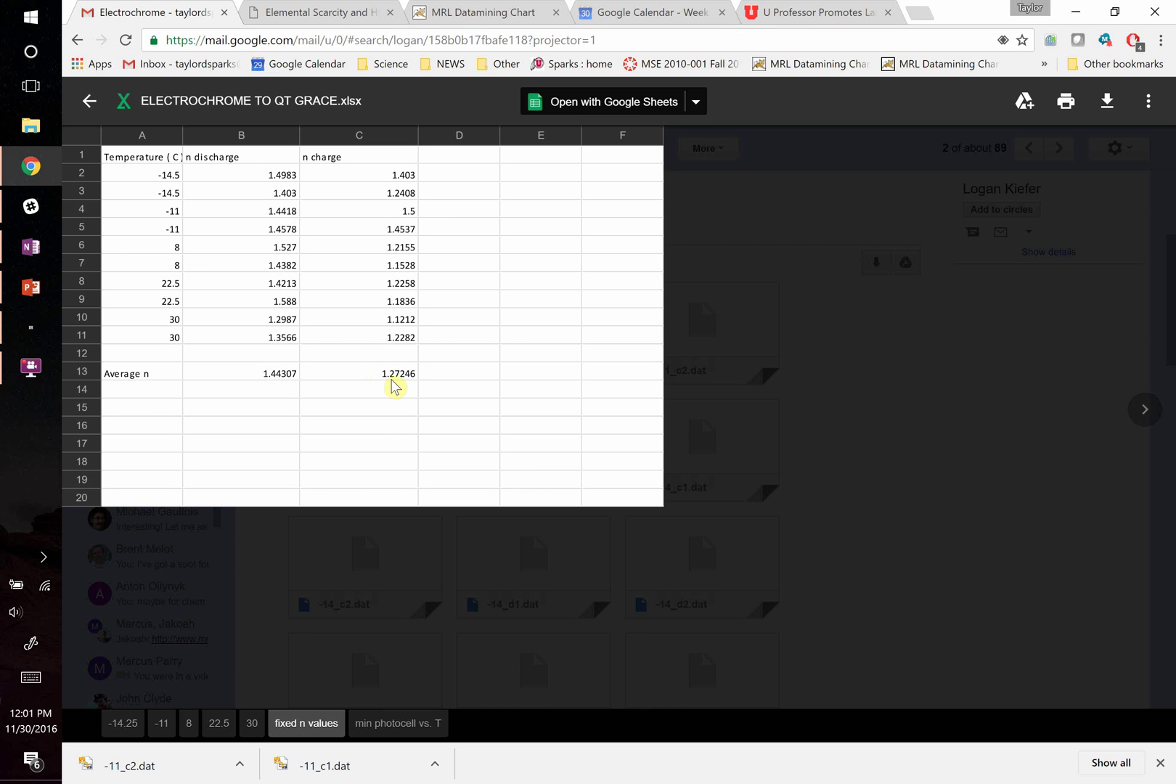
pyautogui.hotkey('alt', 'Tab')
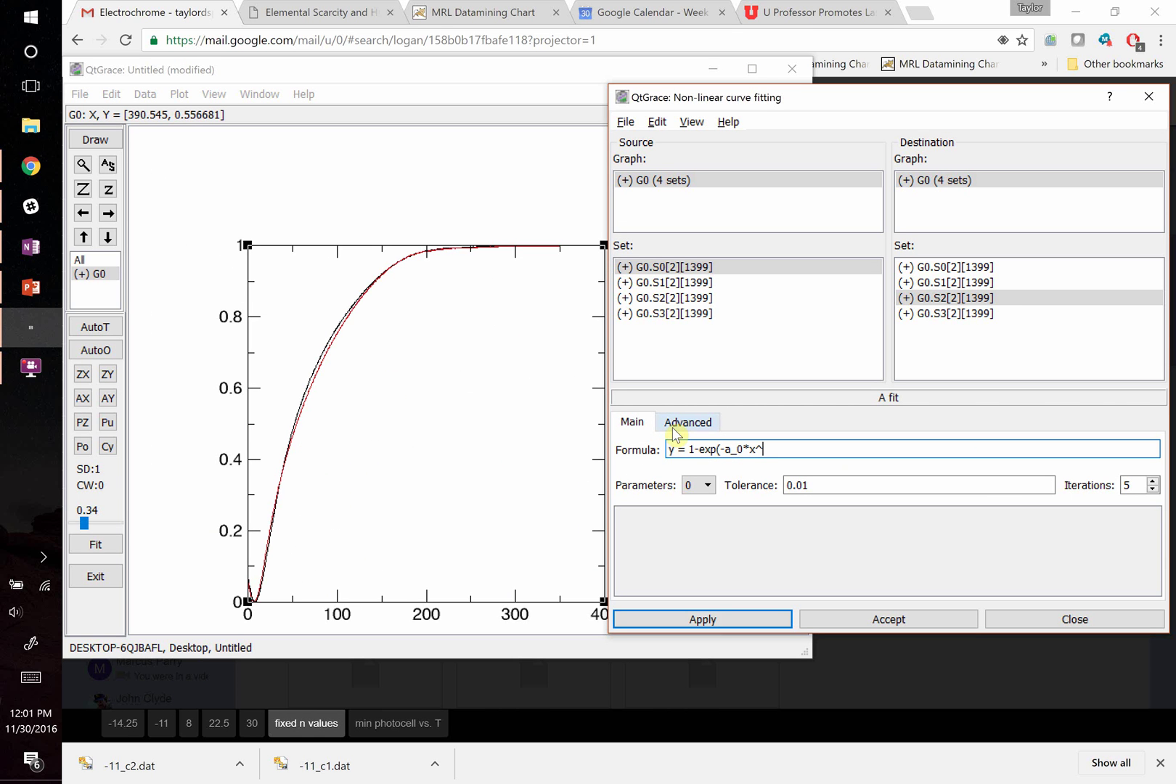
# Step: Finish the formula as 1-exp(-a_0*x^1.272) with one parameter A0 starting at 1
pyautogui.write('1.272)')
pyautogui.click(698, 485)
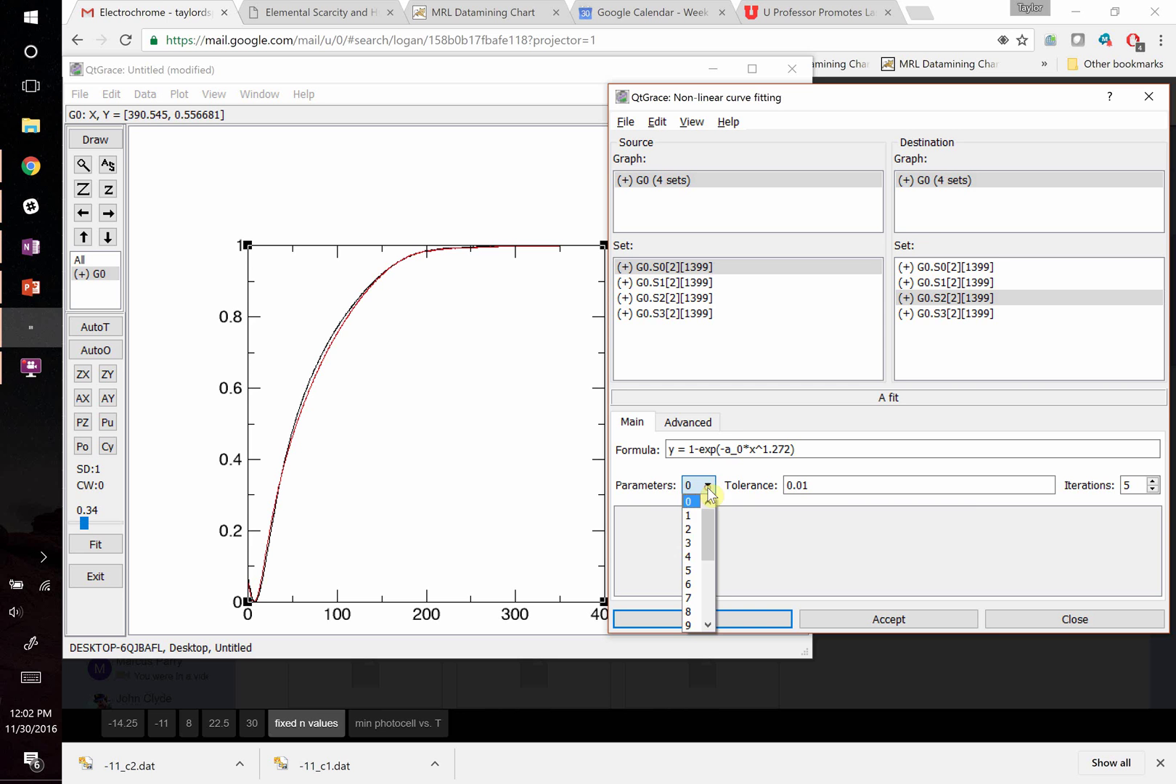
pyautogui.click(700, 516)
pyautogui.click(700, 515)
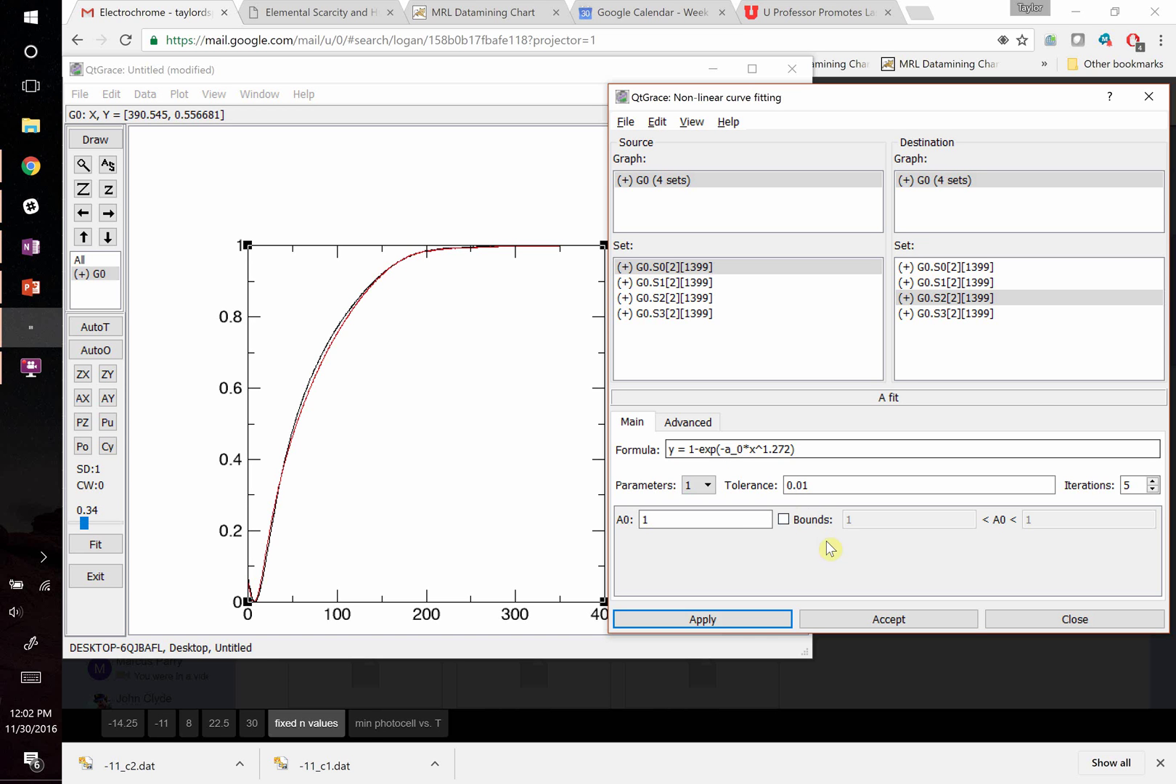
pyautogui.click(735, 521)
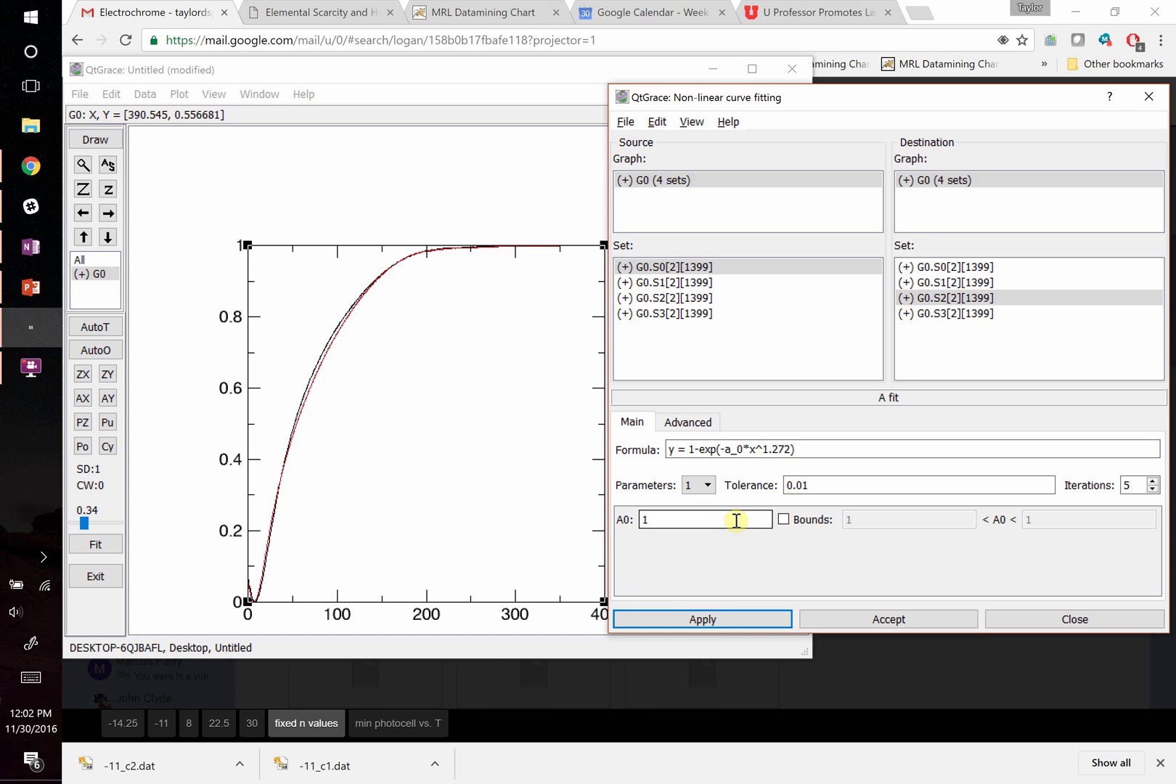
pyautogui.click(1136, 486)
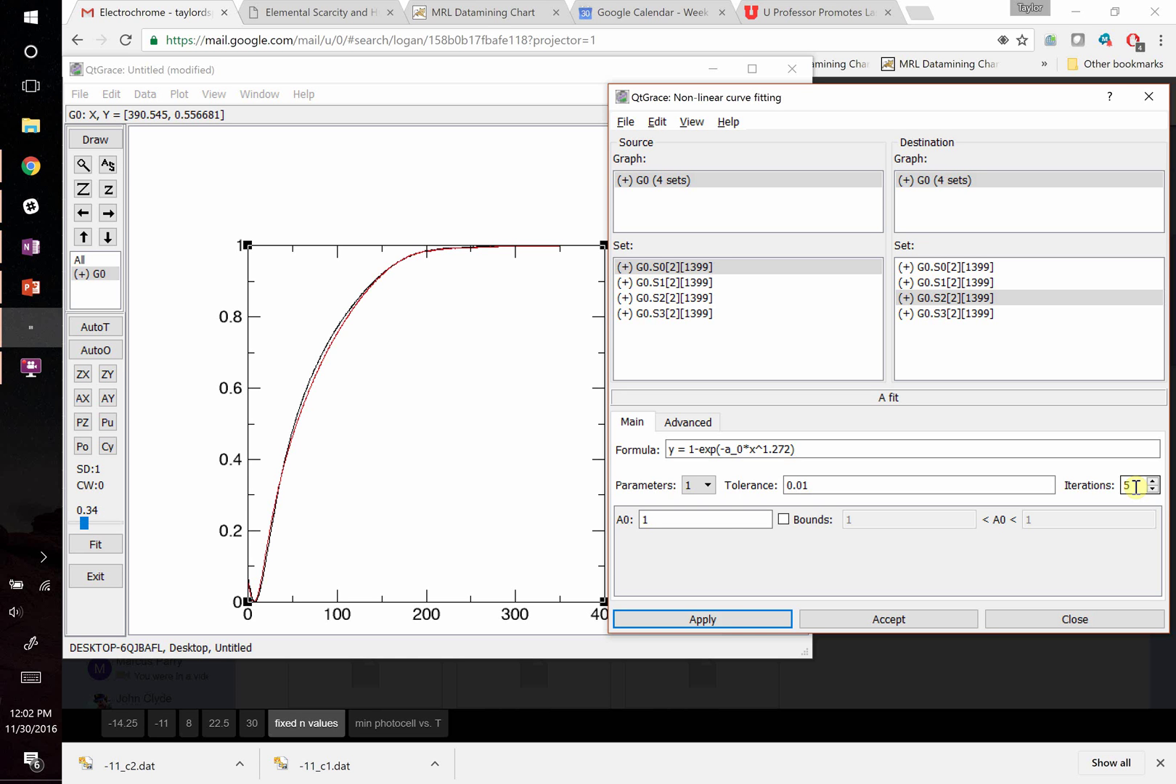
pyautogui.click(659, 521)
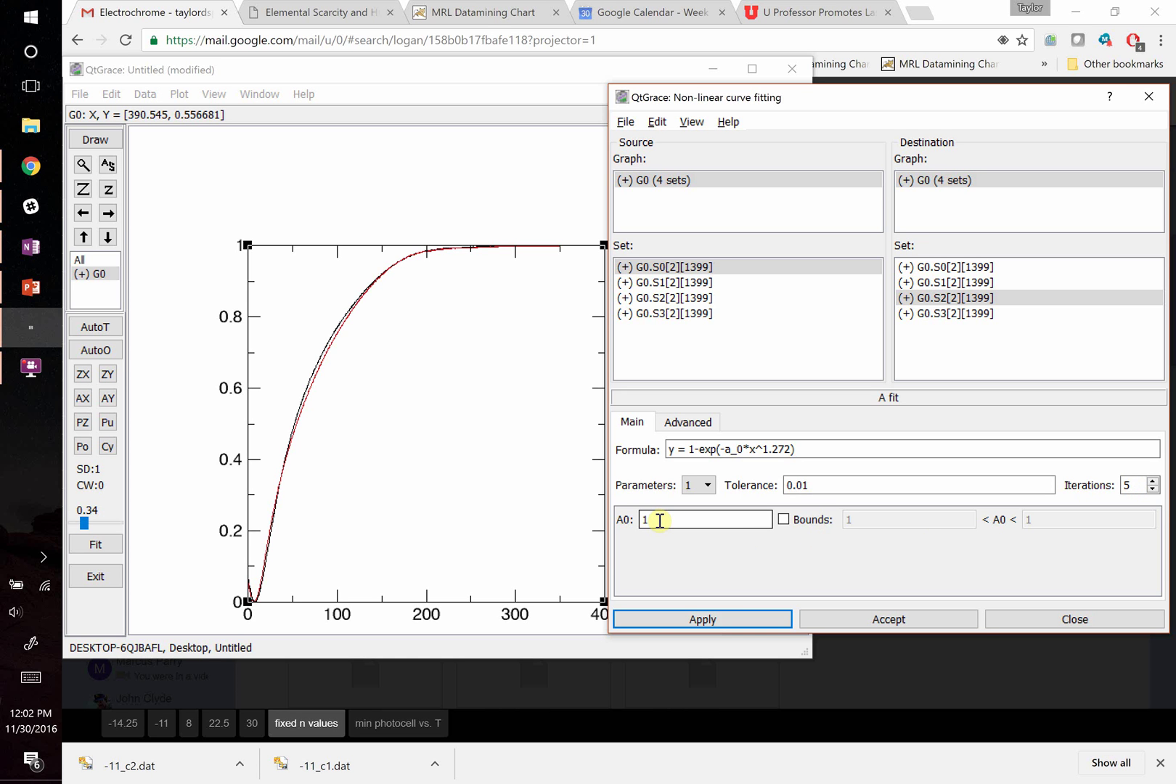
pyautogui.hotkey('alt', 'Tab')
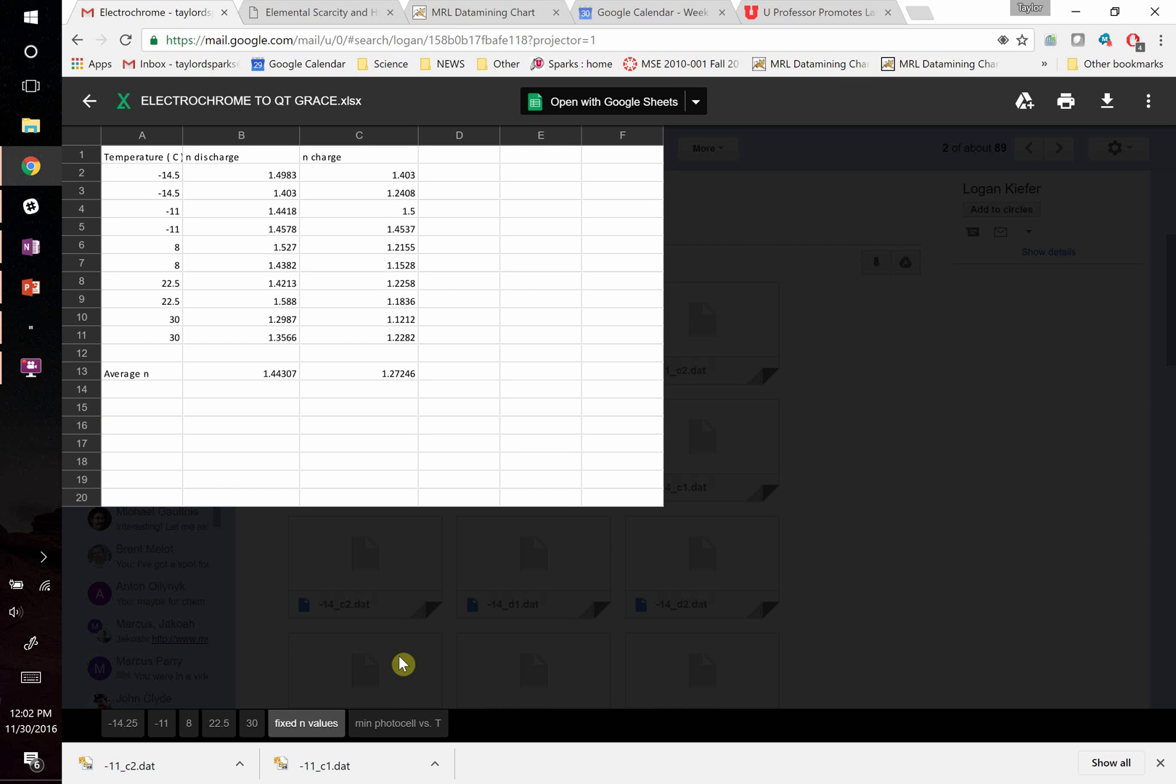
# Step: Scroll across the columns of the spreadsheet's -11 sheet, then switch back to QtGrace
pyautogui.click(159, 729)
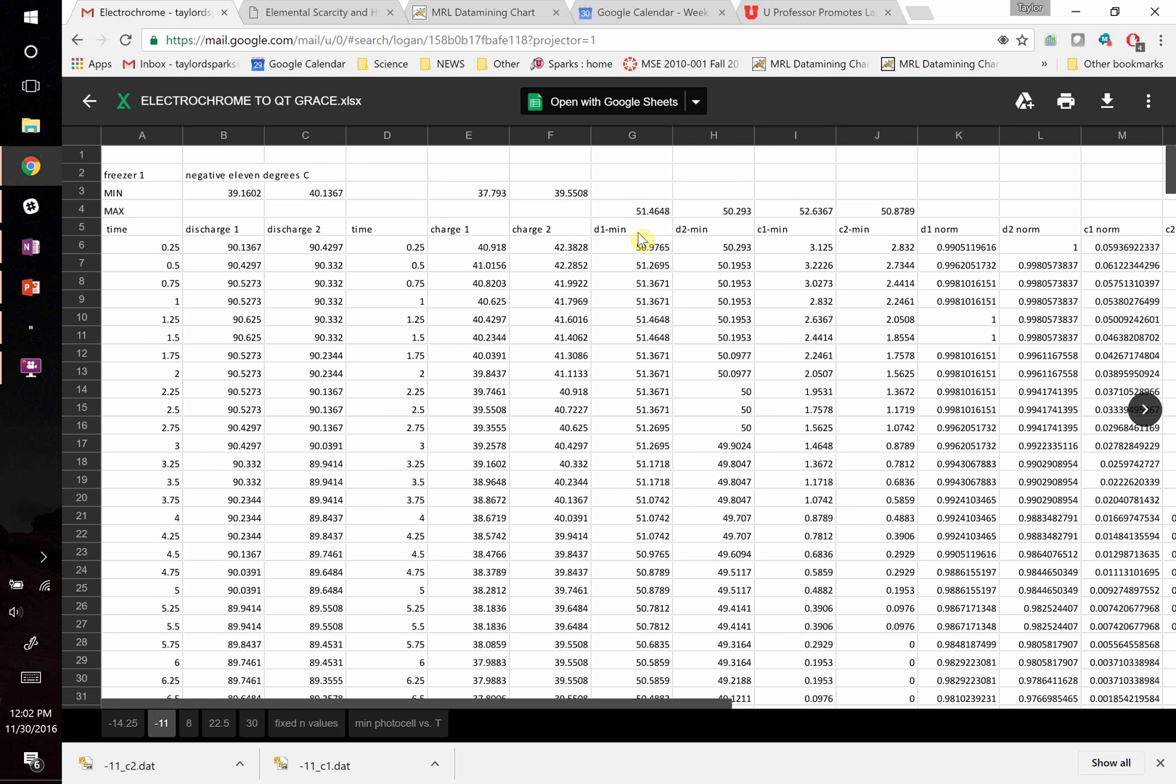
pyautogui.hscroll(8, 638, 238)
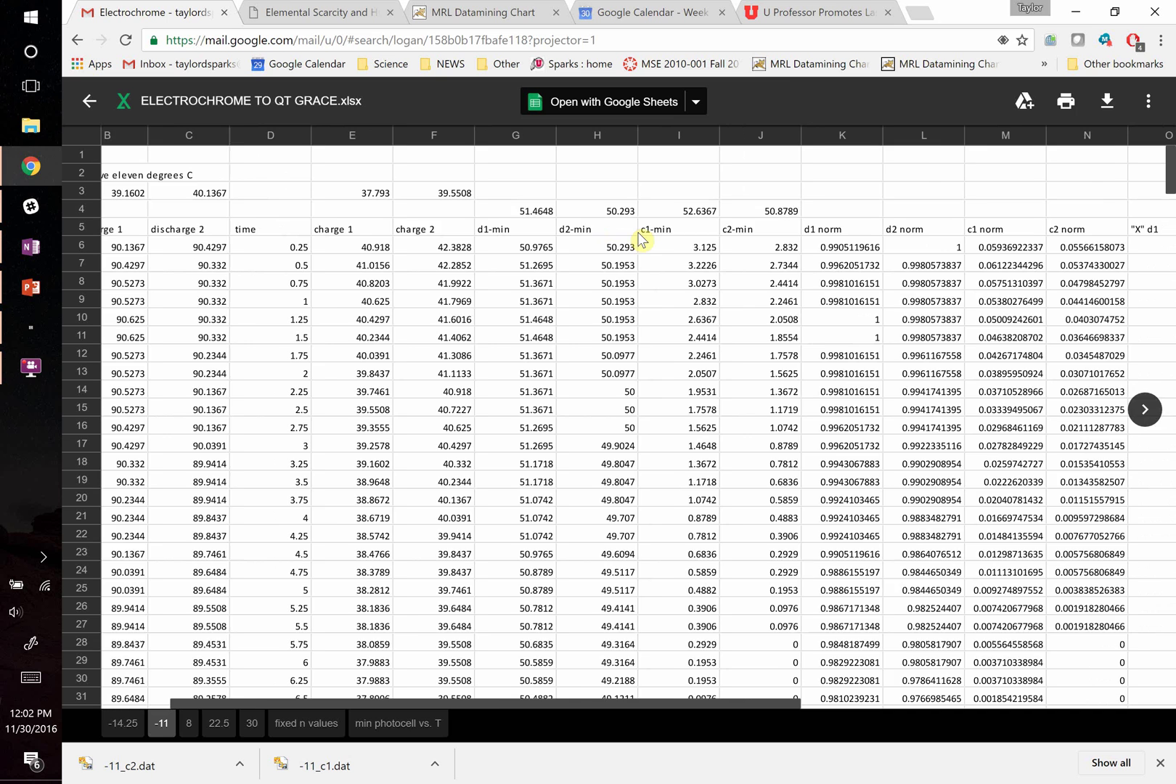
pyautogui.hscroll(1, 639, 238)
pyautogui.hscroll(-9, 639, 238)
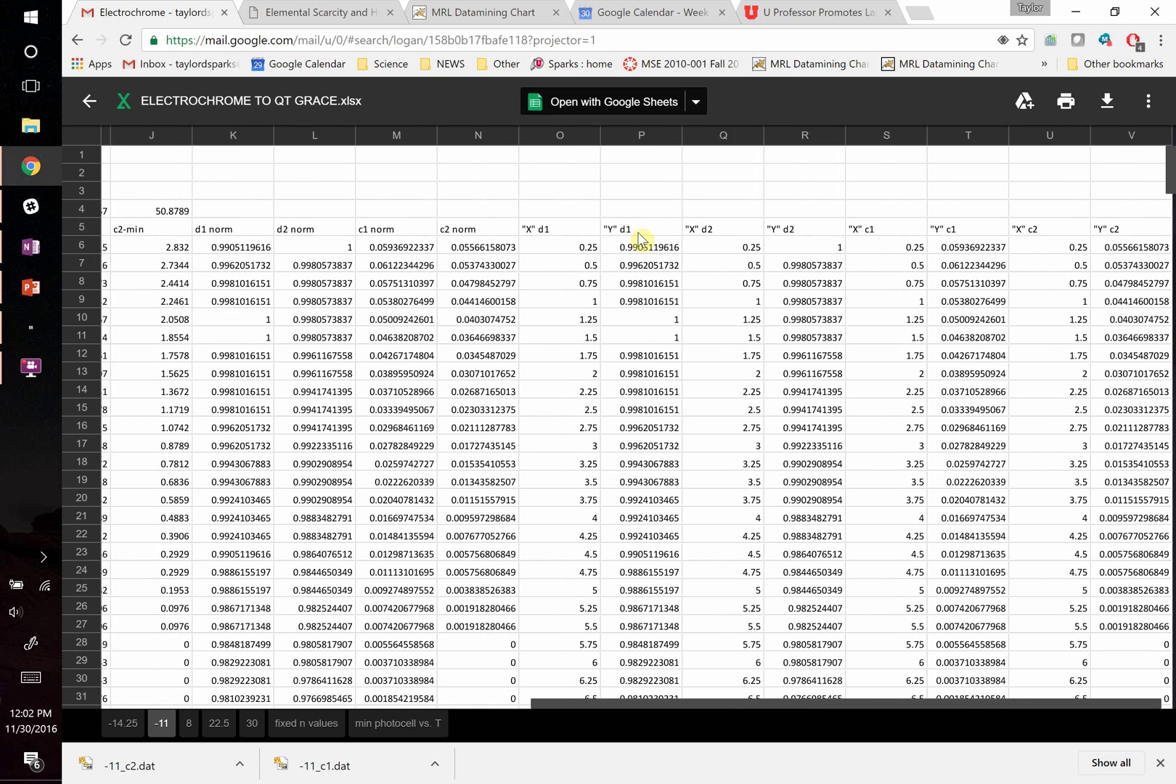
pyautogui.hscroll(-1, 639, 238)
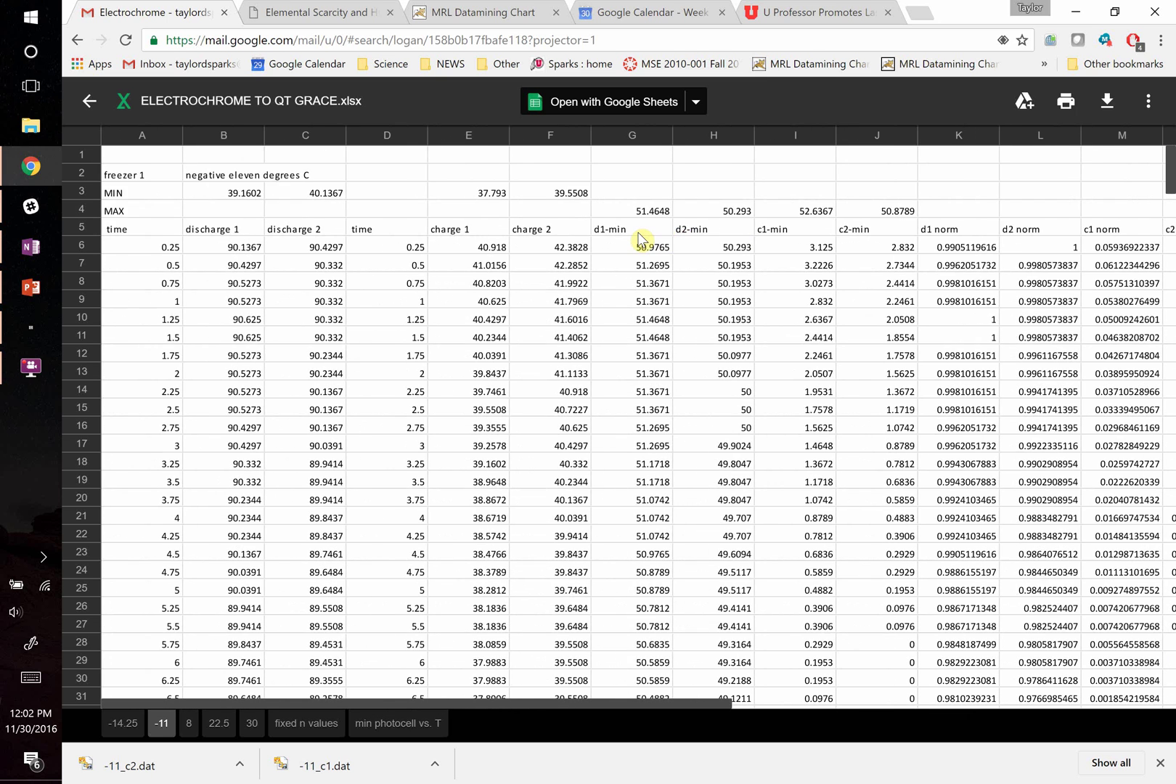
pyautogui.hotkey('alt', 'Tab')
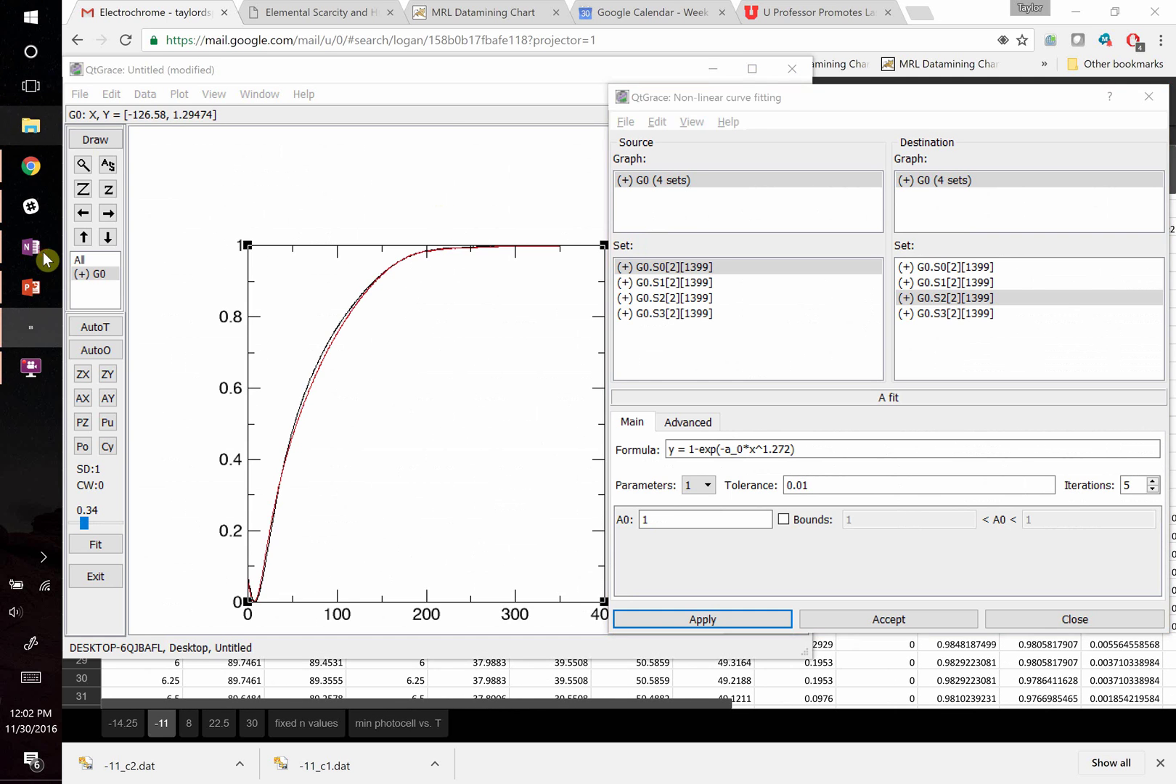
# Step: Open avrami data.xlsx from Google Drive > Sparks Group > Research > electrochrome in Excel
pyautogui.click(30, 126)
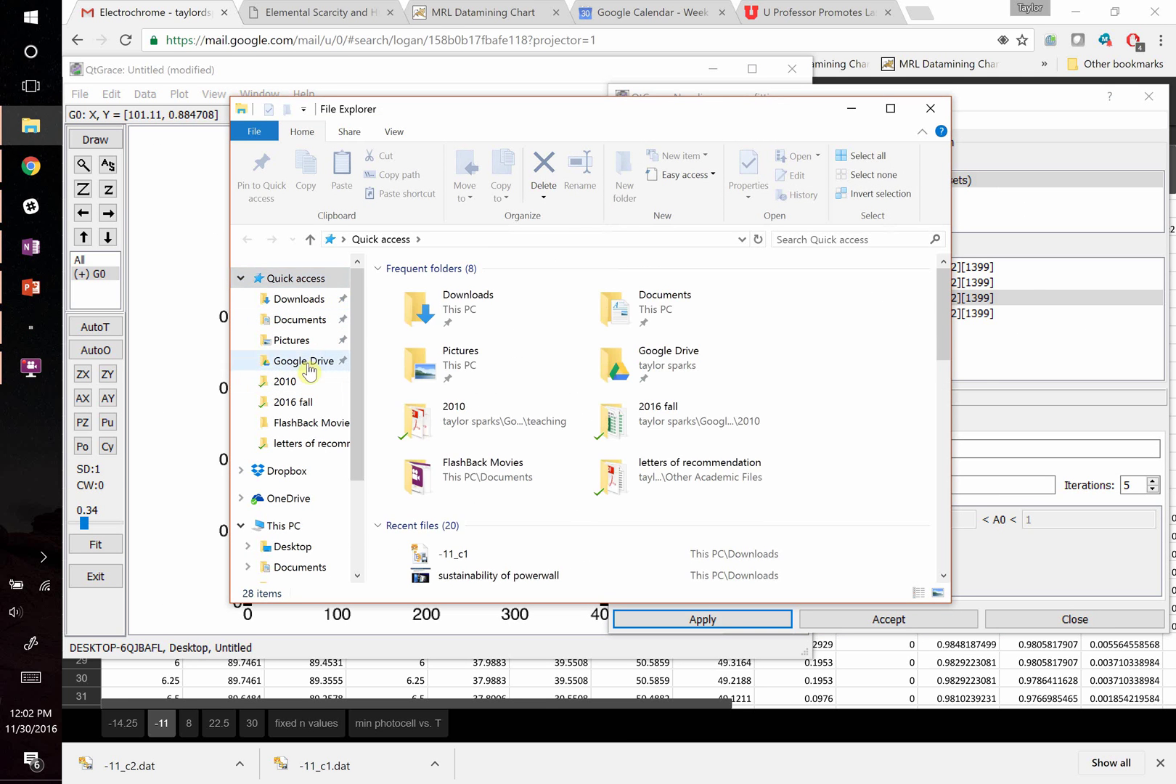
pyautogui.click(303, 361)
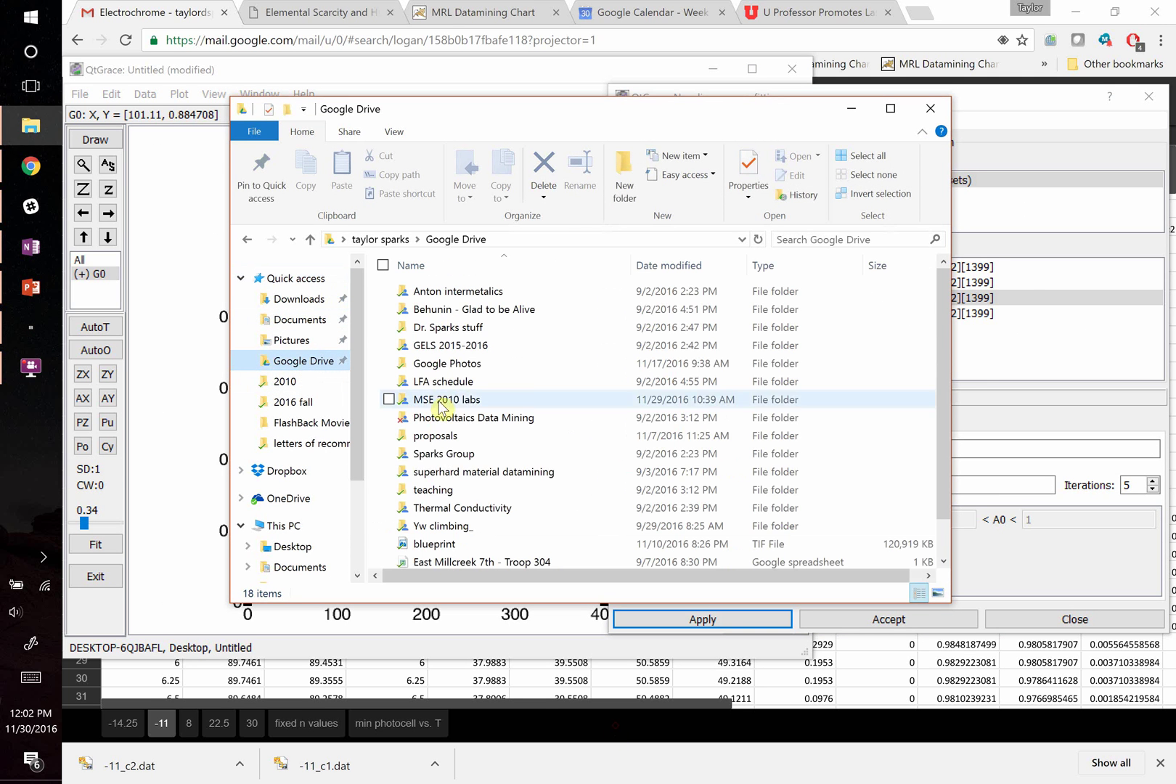
pyautogui.doubleClick(439, 454)
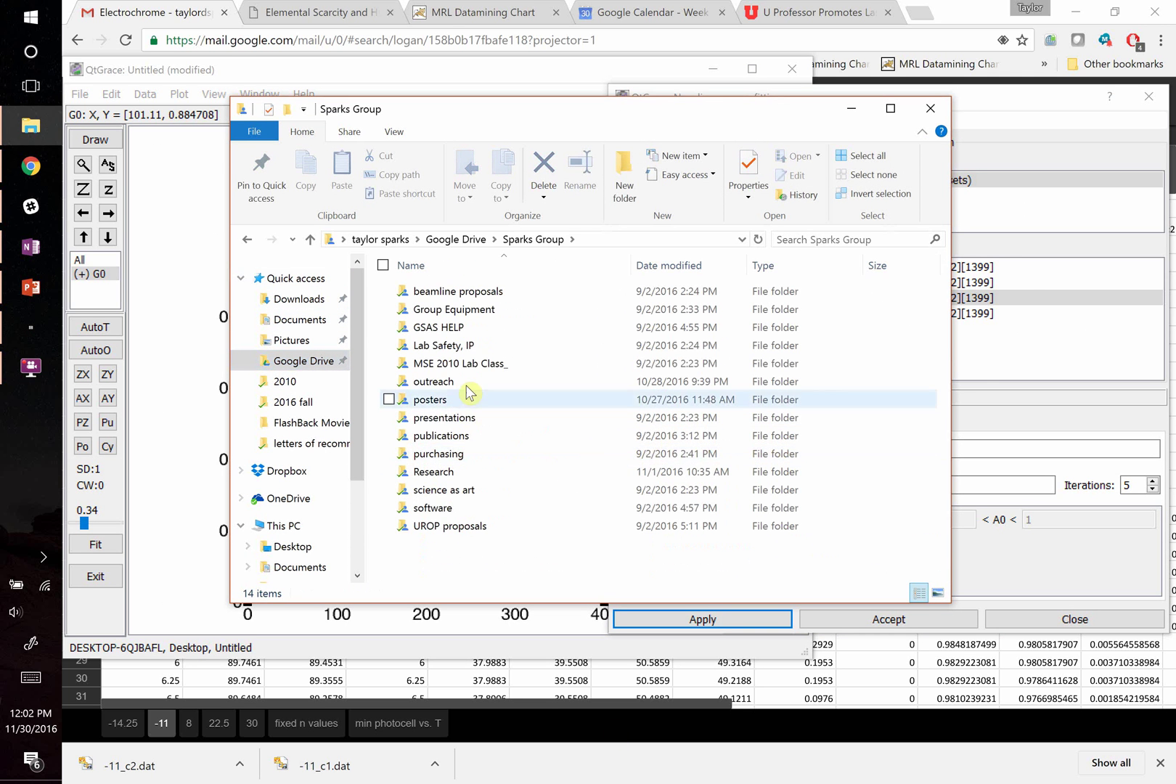
pyautogui.doubleClick(428, 471)
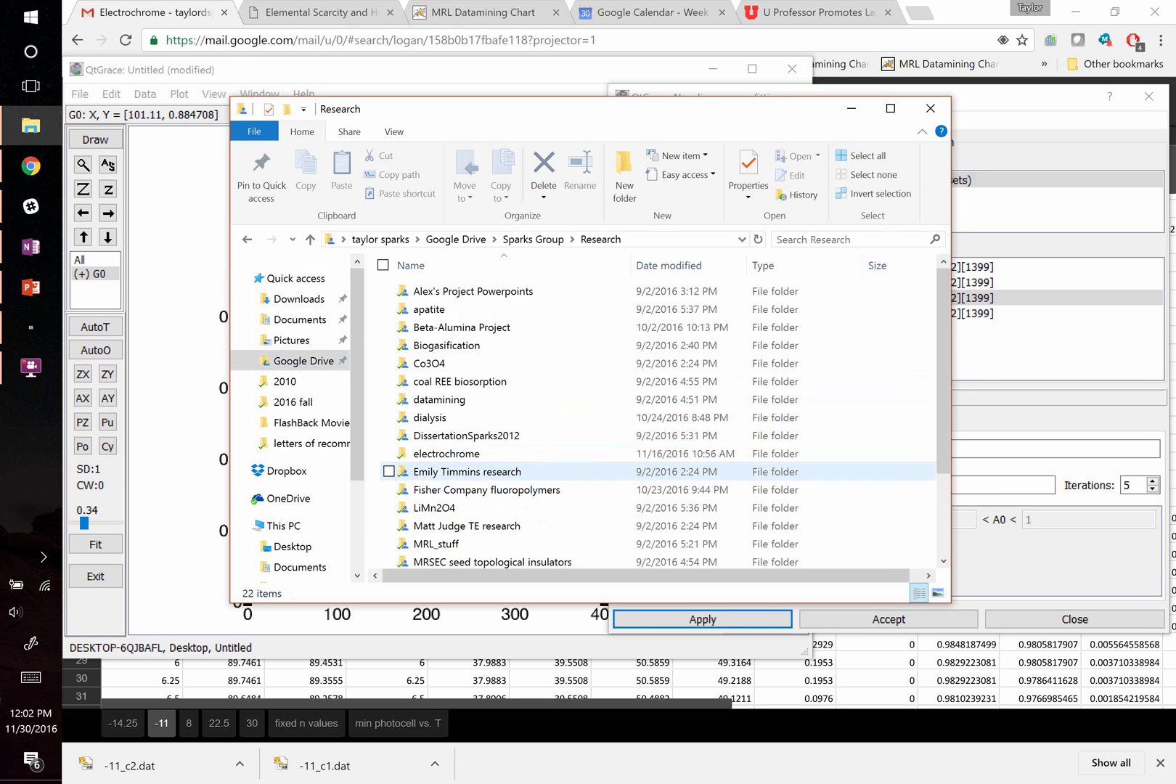
pyautogui.doubleClick(451, 454)
pyautogui.doubleClick(450, 349)
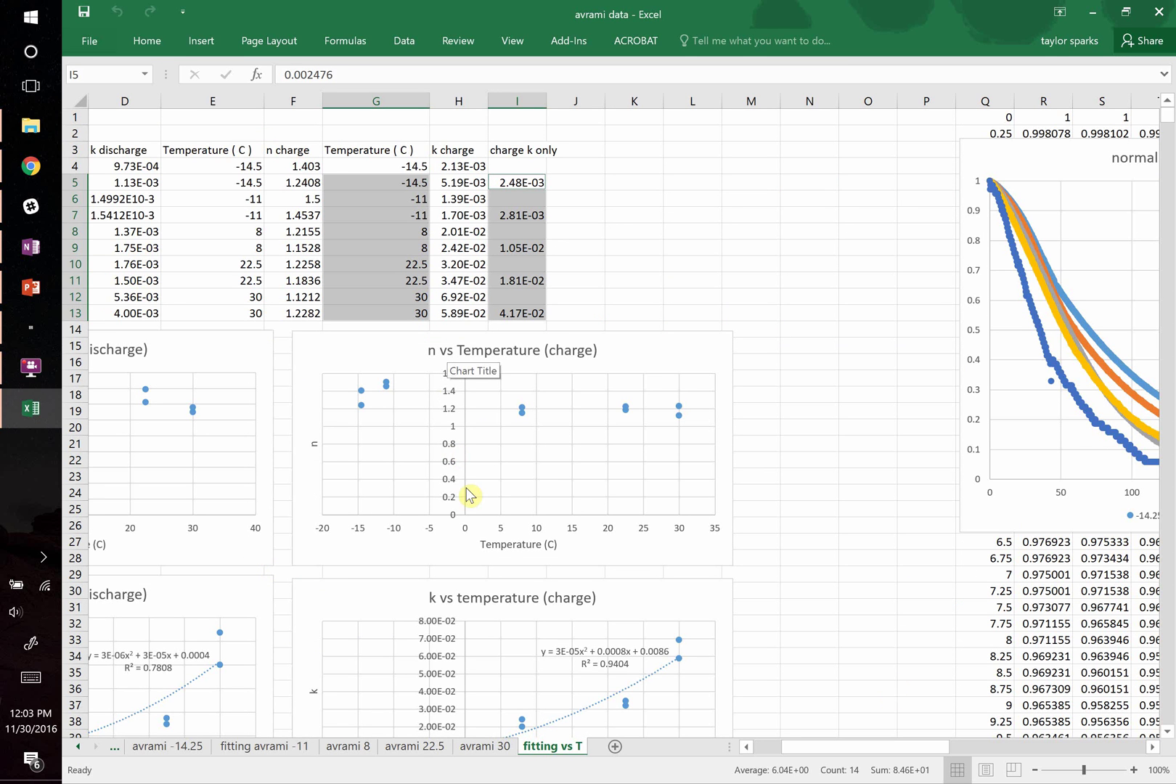
# Step: Look over the n and k versus temperature charts in Excel, then return to QtGrace's fitting dialog
pyautogui.scroll(-1, 466, 492)
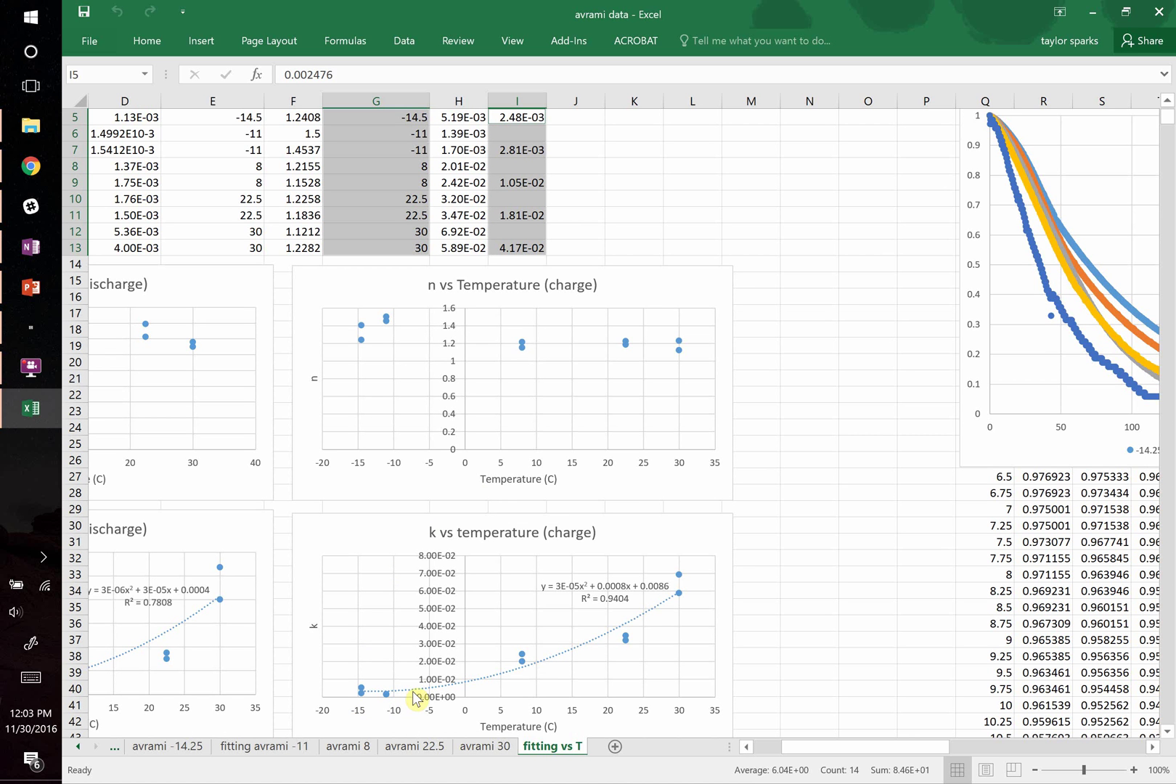
pyautogui.scroll(1, 458, 467)
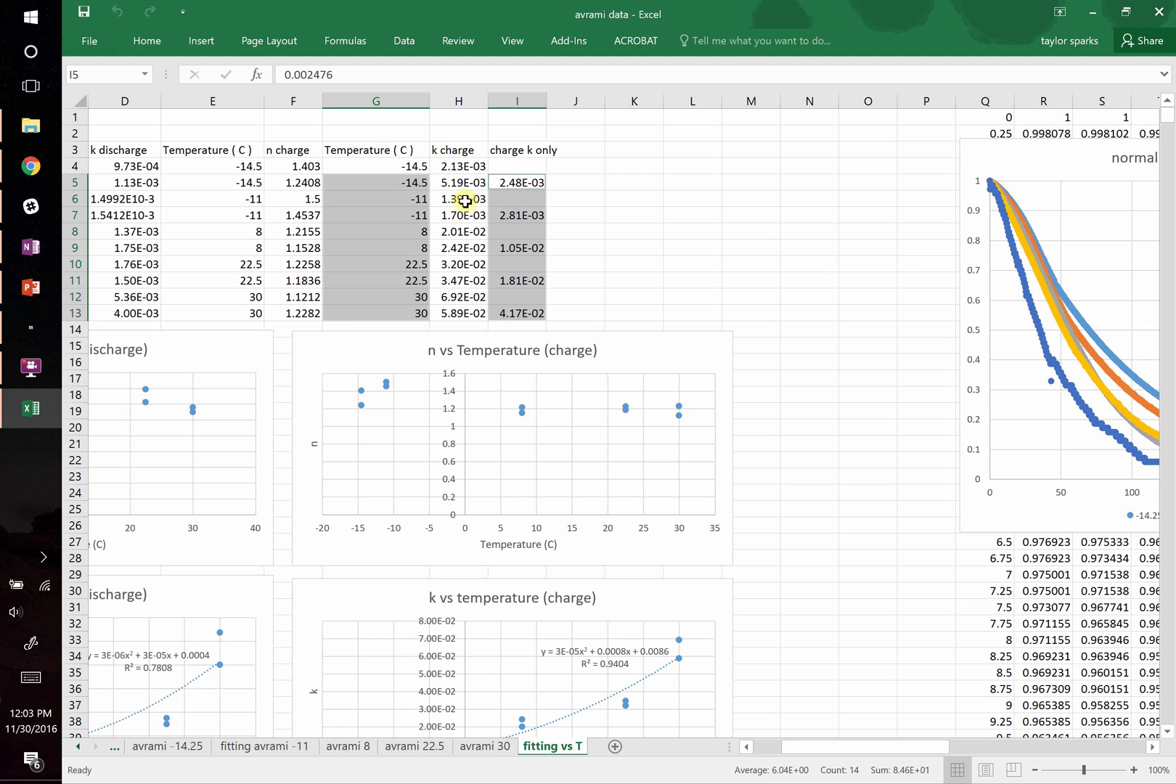
pyautogui.hotkey('alt', 'Tab')
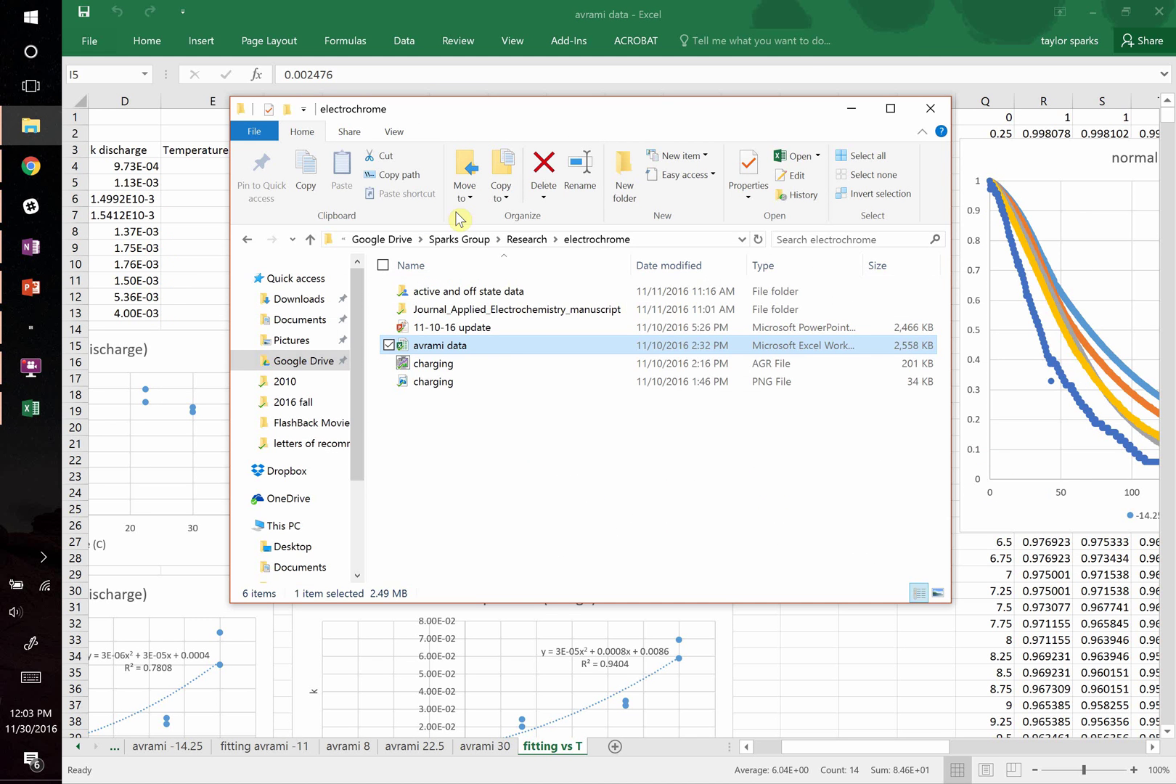
pyautogui.hotkey('alt', 'Tab')
pyautogui.hotkey('alt', 'Tab')
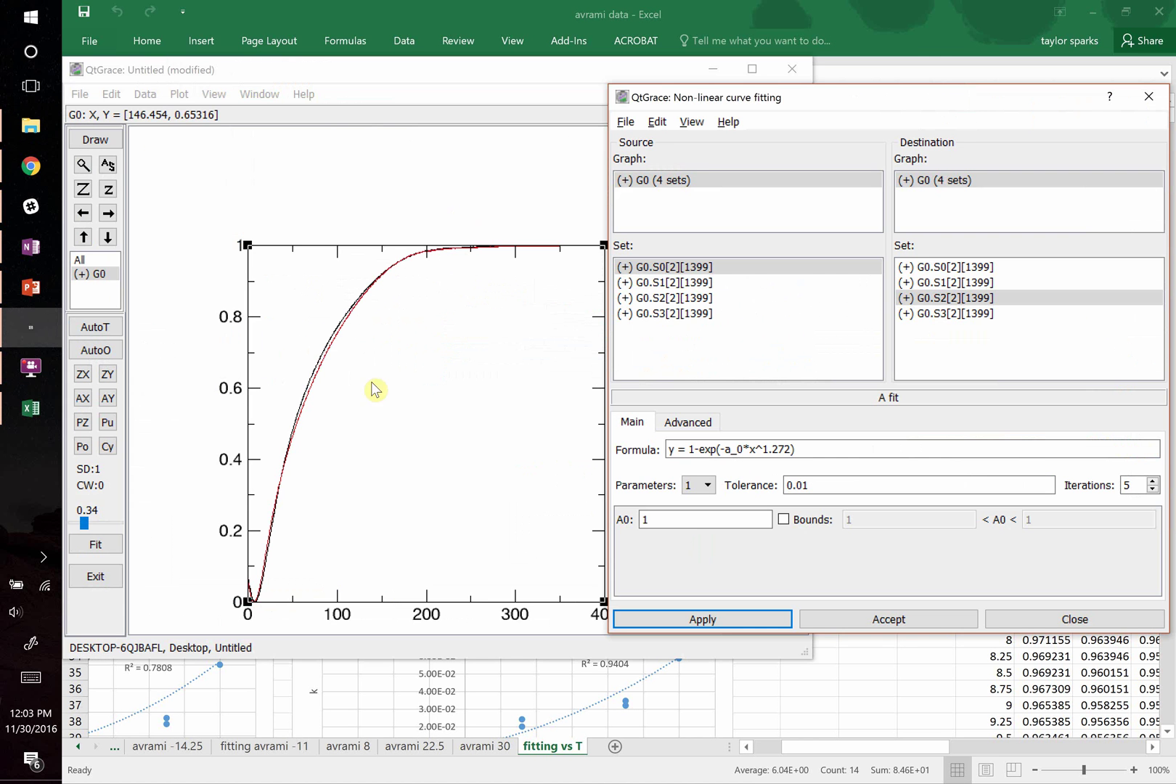
# Step: Start A0 at 1e-3 and run the fit, which fails with a formula syntax error
pyautogui.doubleClick(756, 517)
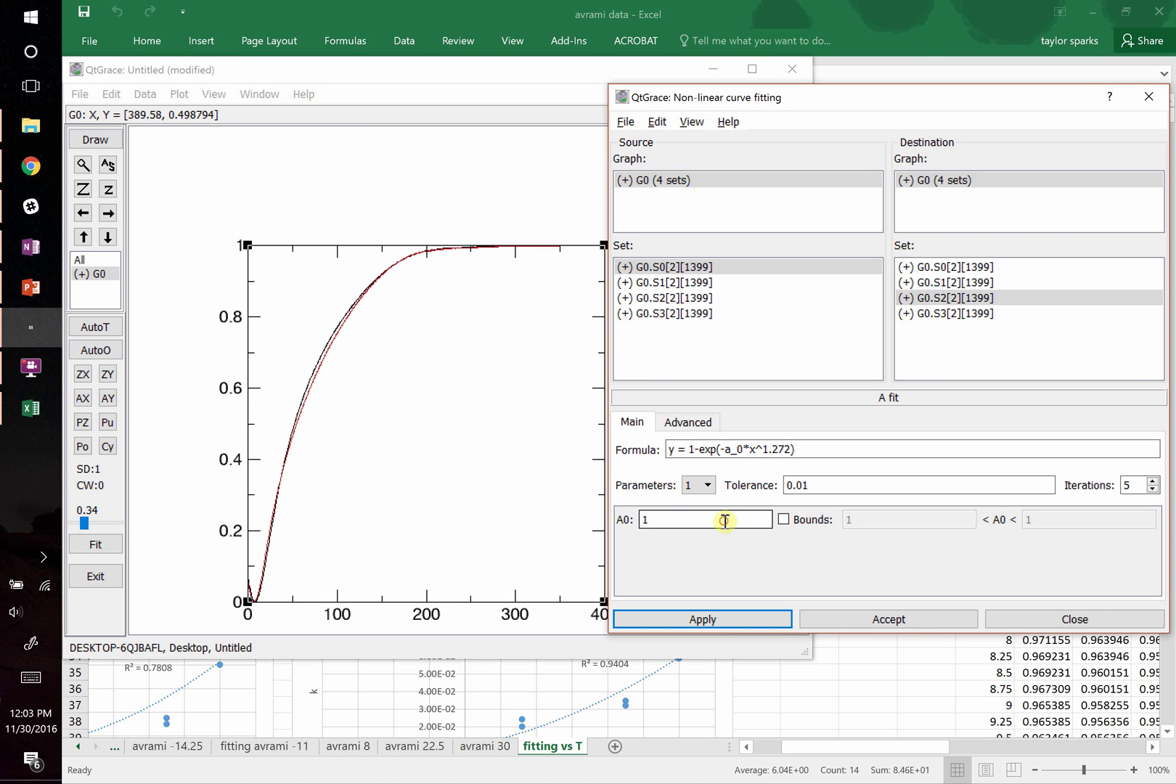
pyautogui.write('1e-3')
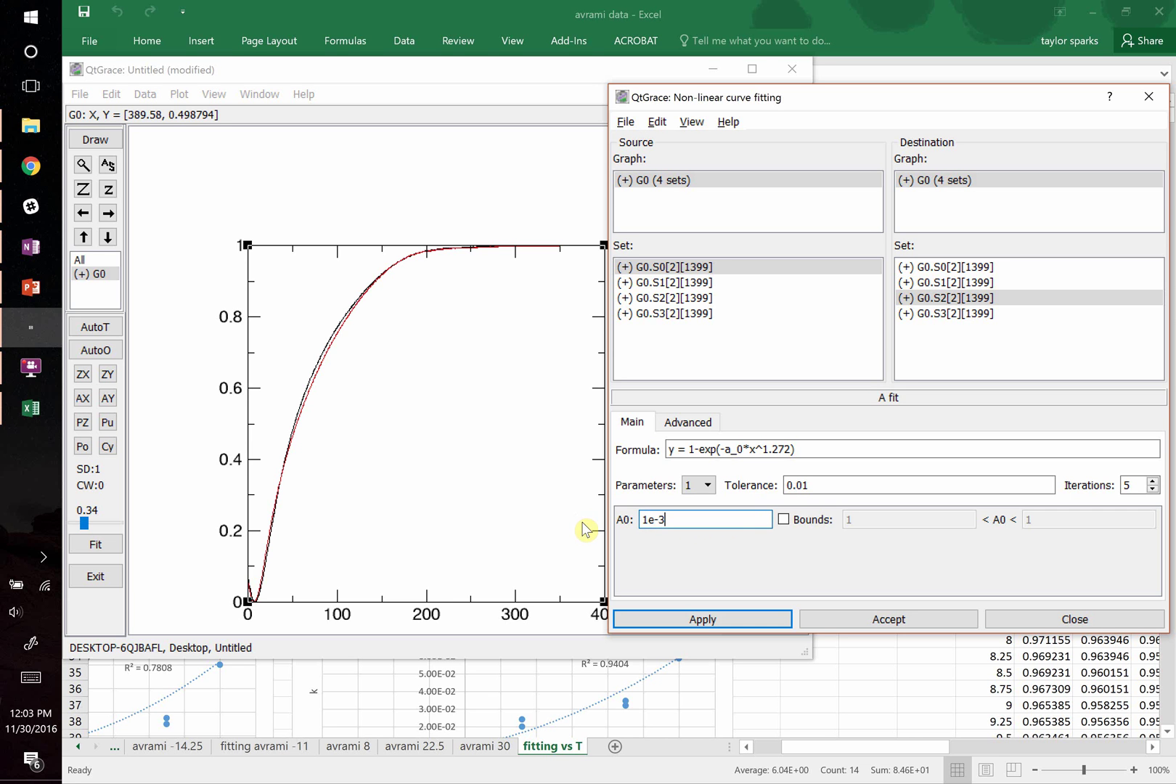
pyautogui.click(714, 621)
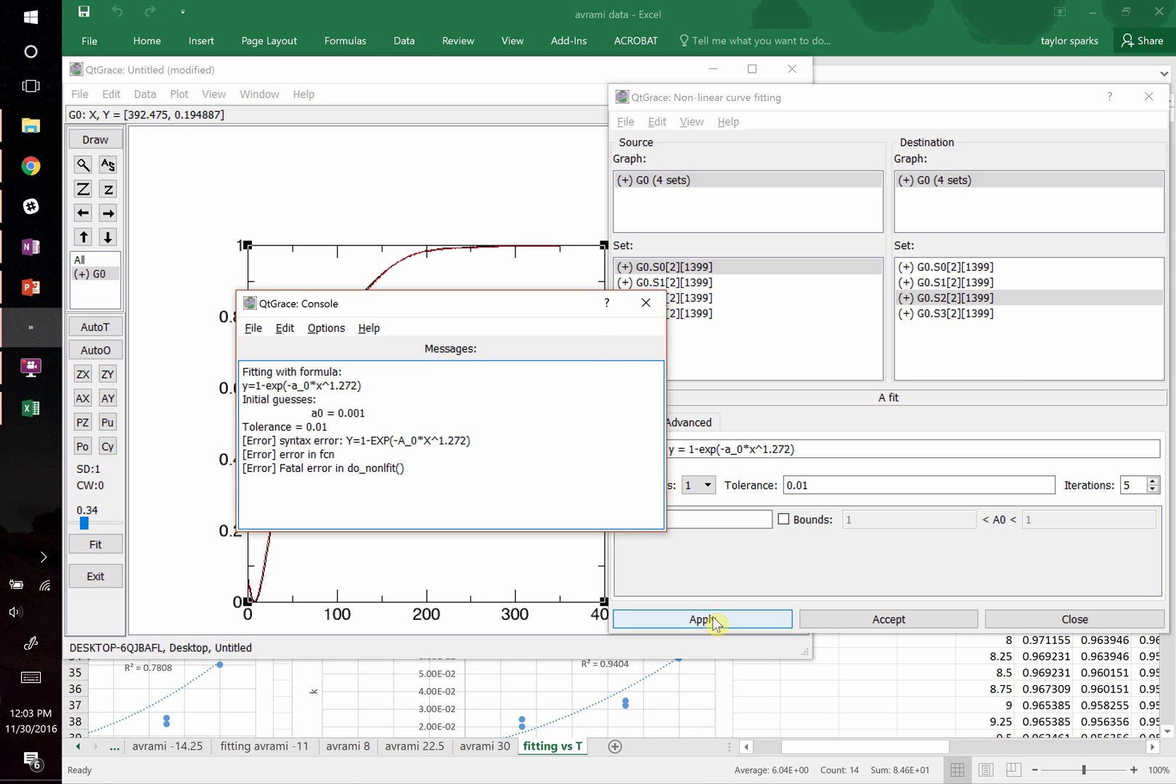
# Step: Change a_0 to A0 in the formula and refit, giving a0 = 0.00429865 and correlation 0.998531
pyautogui.click(645, 303)
pyautogui.click(738, 450)
pyautogui.press('BackSpace')
pyautogui.press('BackSpace')
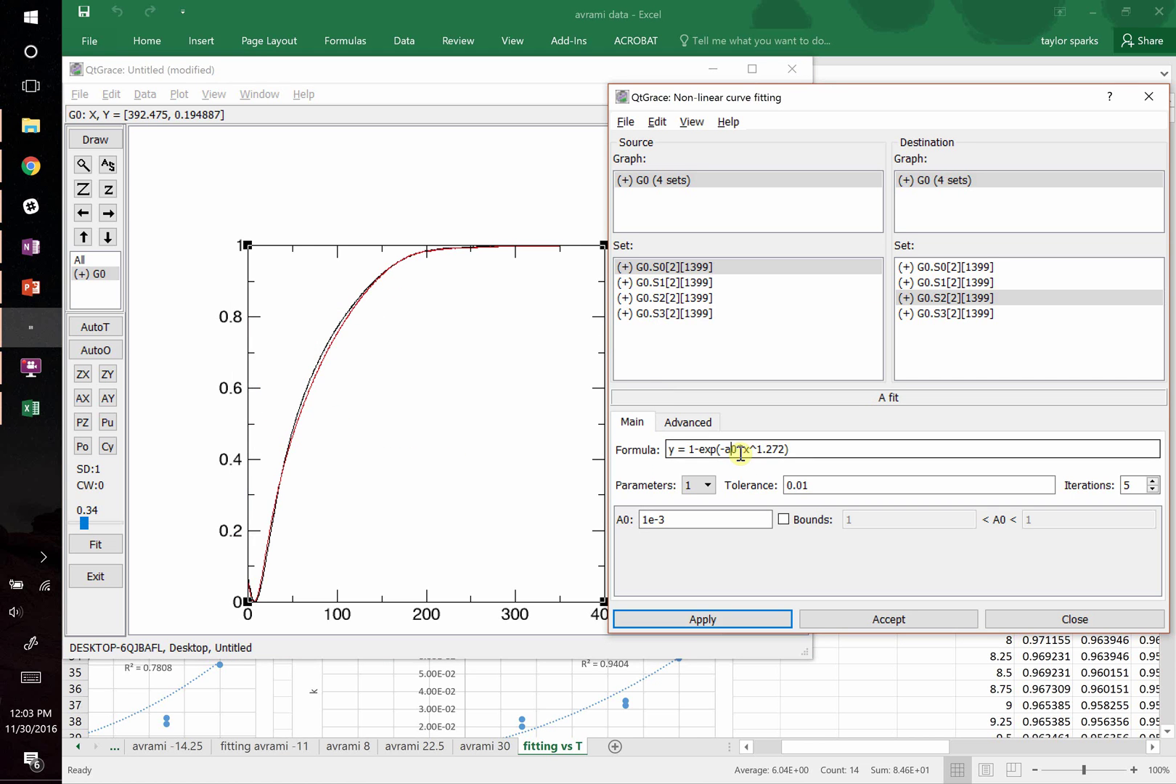
pyautogui.write('A')
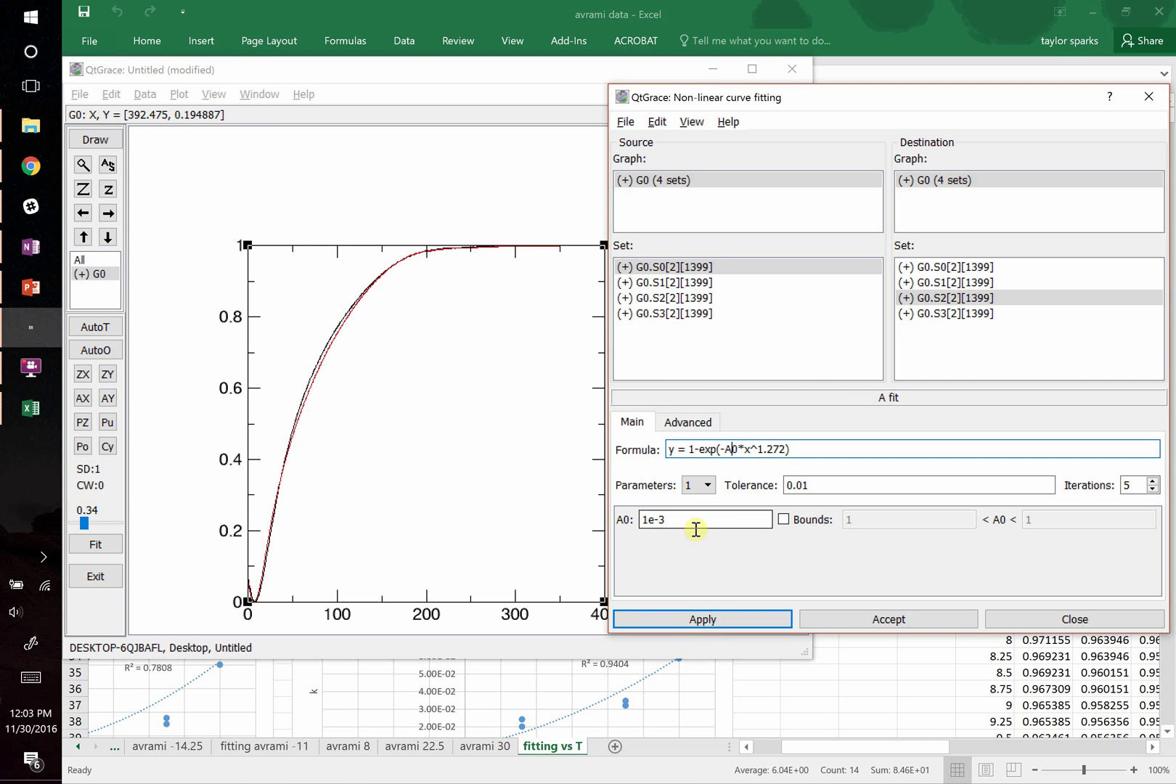
pyautogui.click(714, 620)
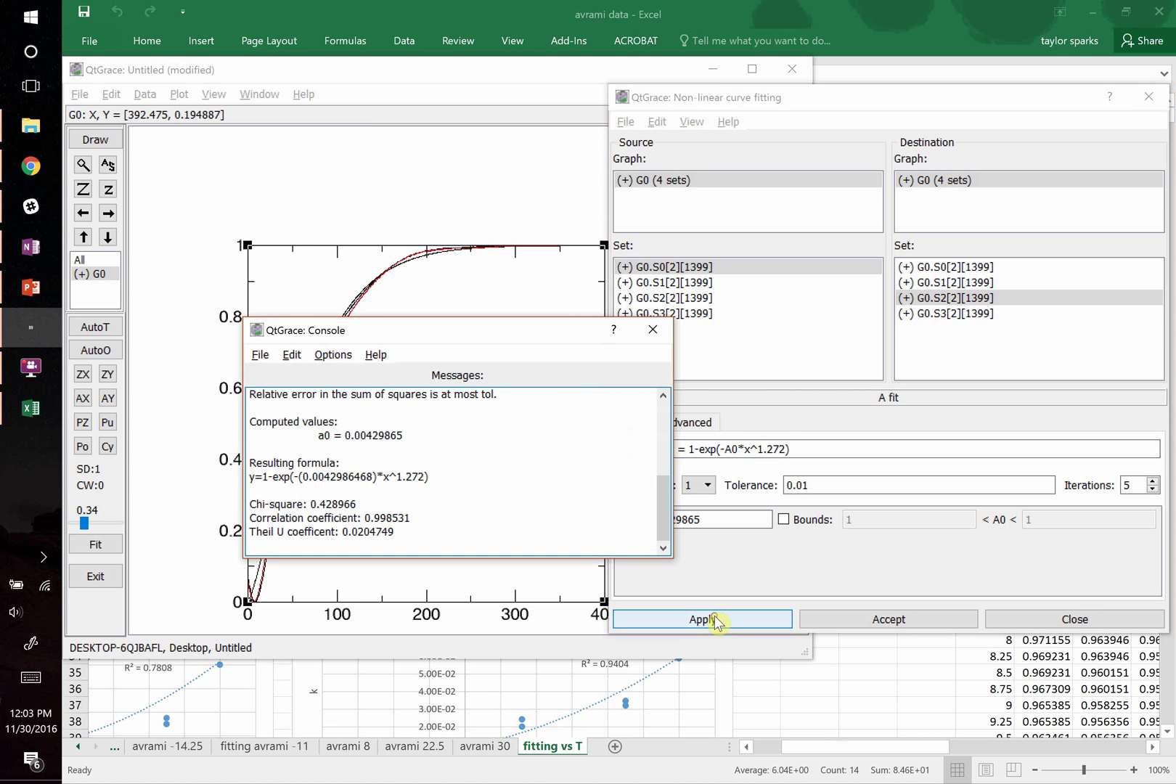